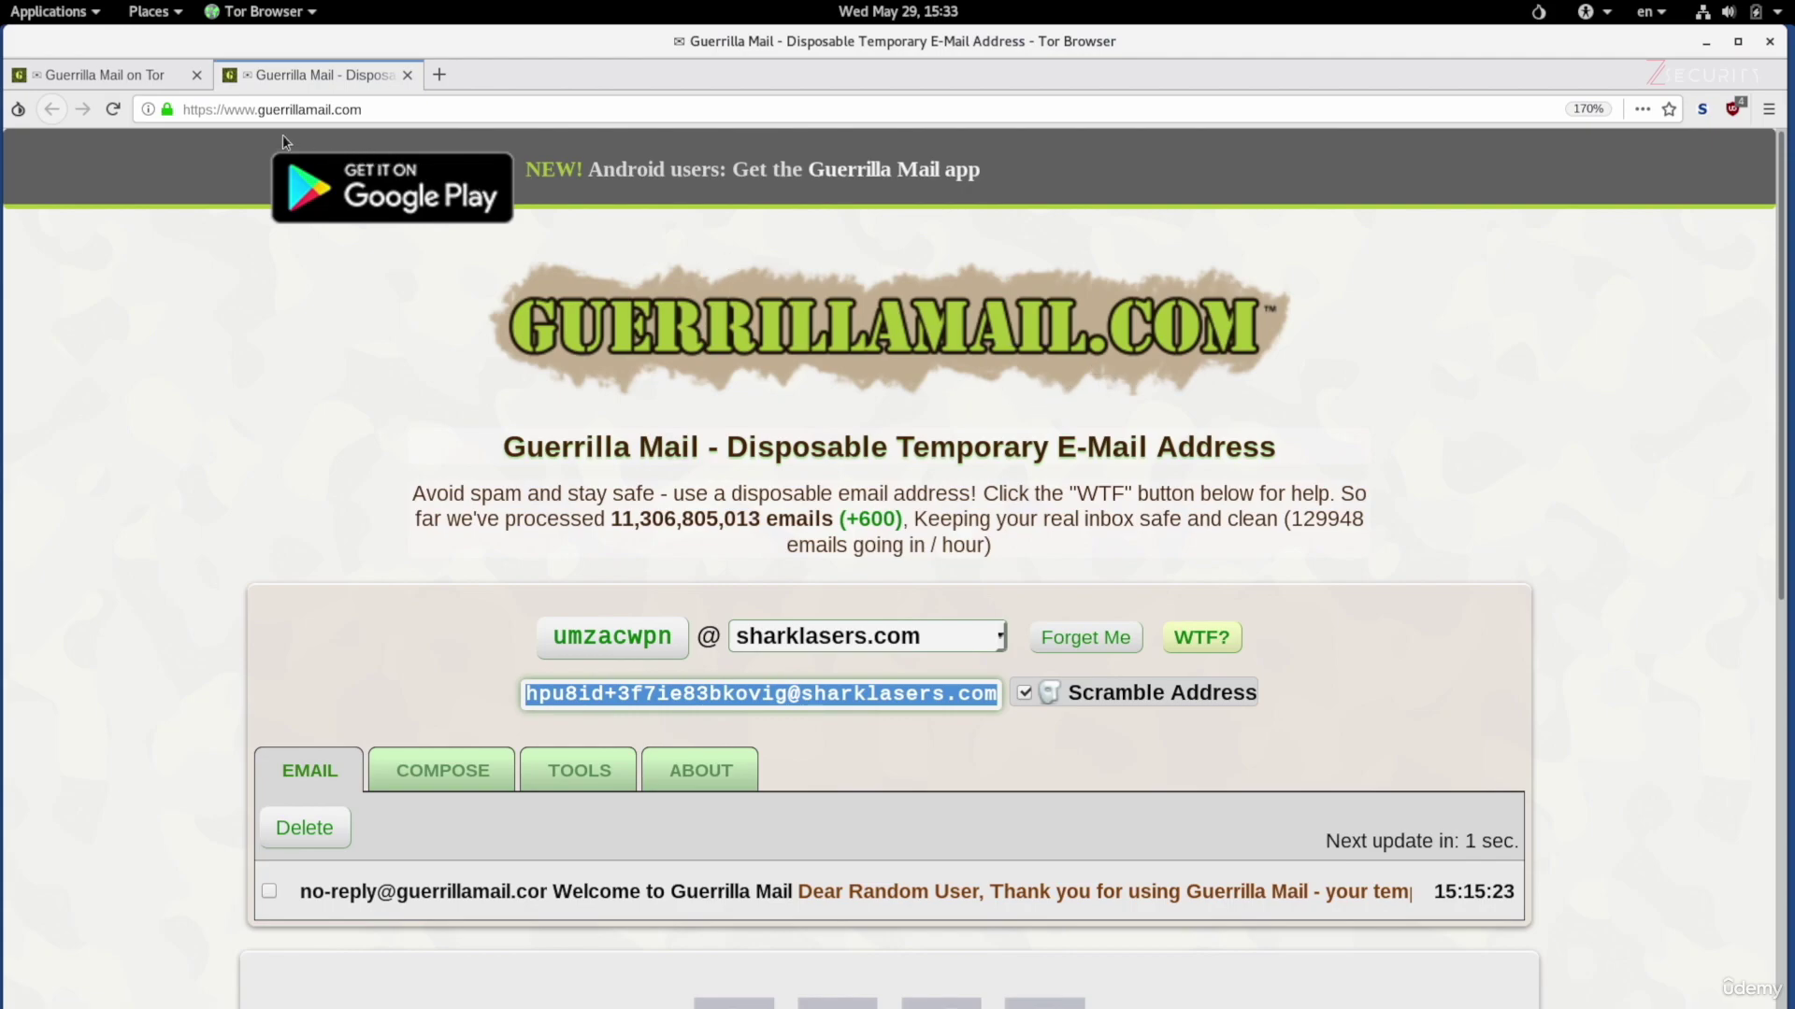
- Compare the web address of the regular Guerrilla Mail site with that of its onion version
{"action": "left_click", "coordinate": [358, 111]}
{"action": "left_click_drag", "start_coordinate": [358, 110], "coordinate": [162, 111]}
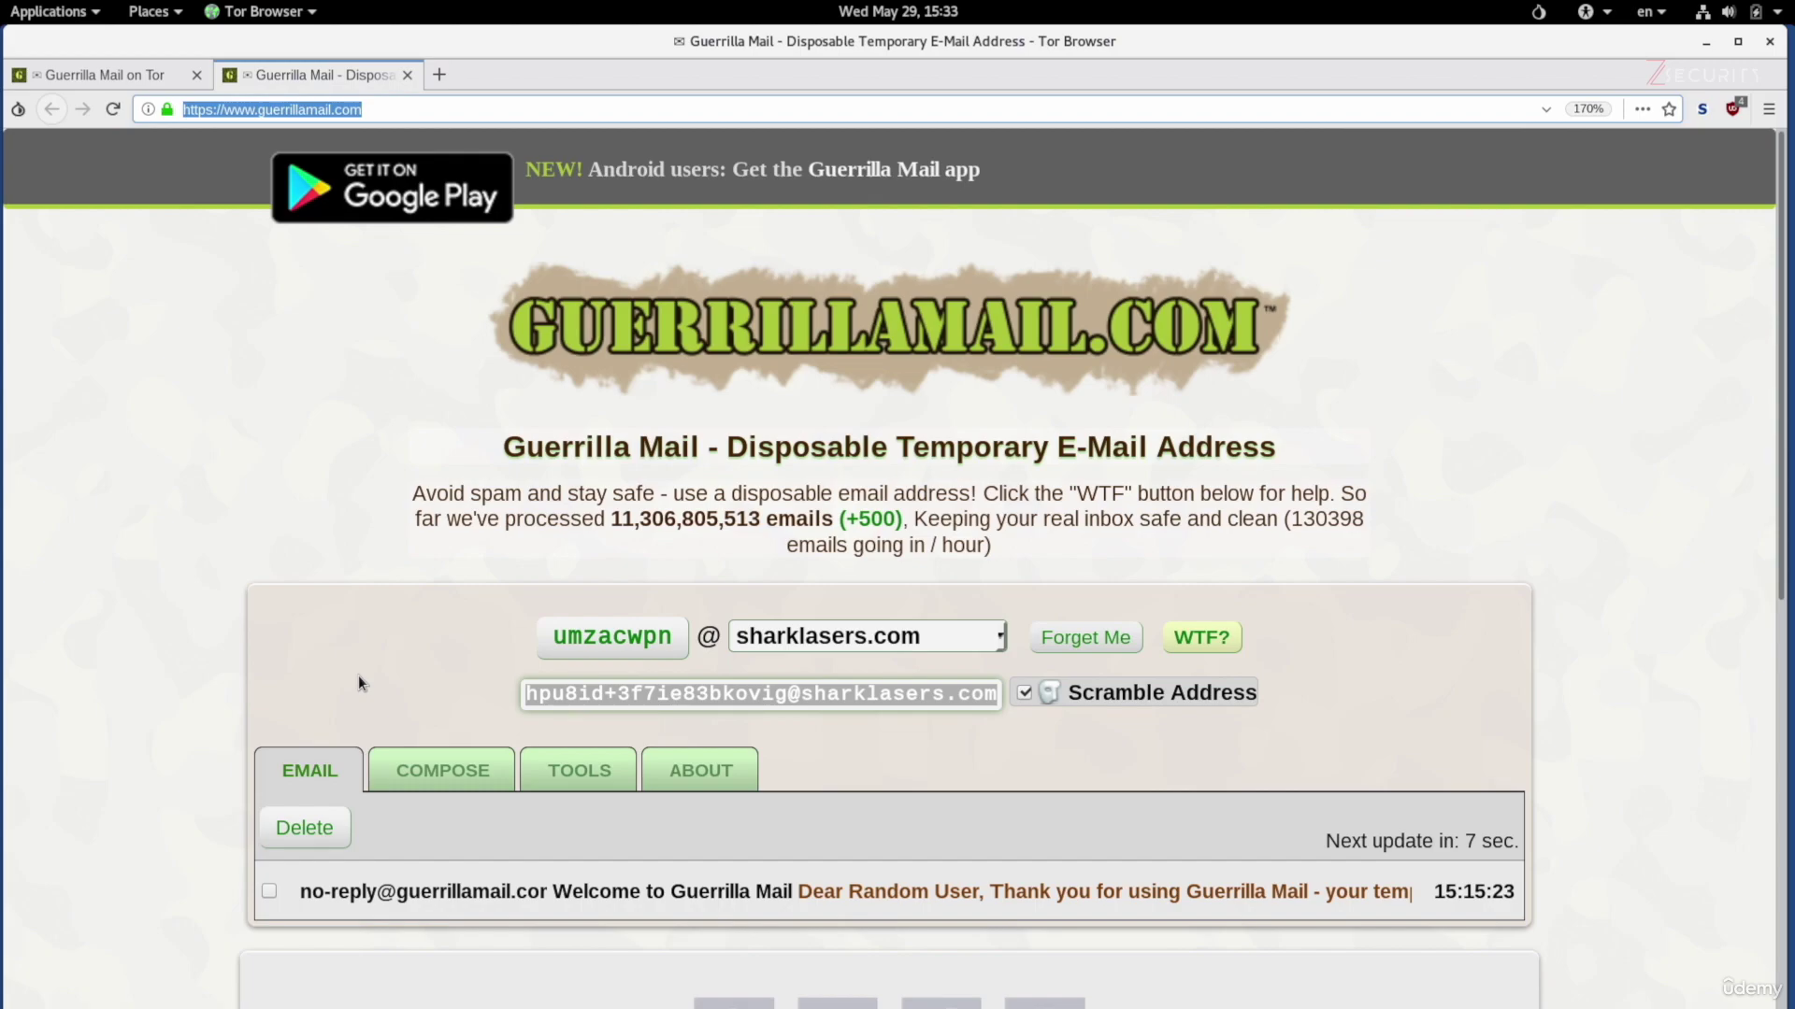
{"action": "left_click", "coordinate": [96, 70]}
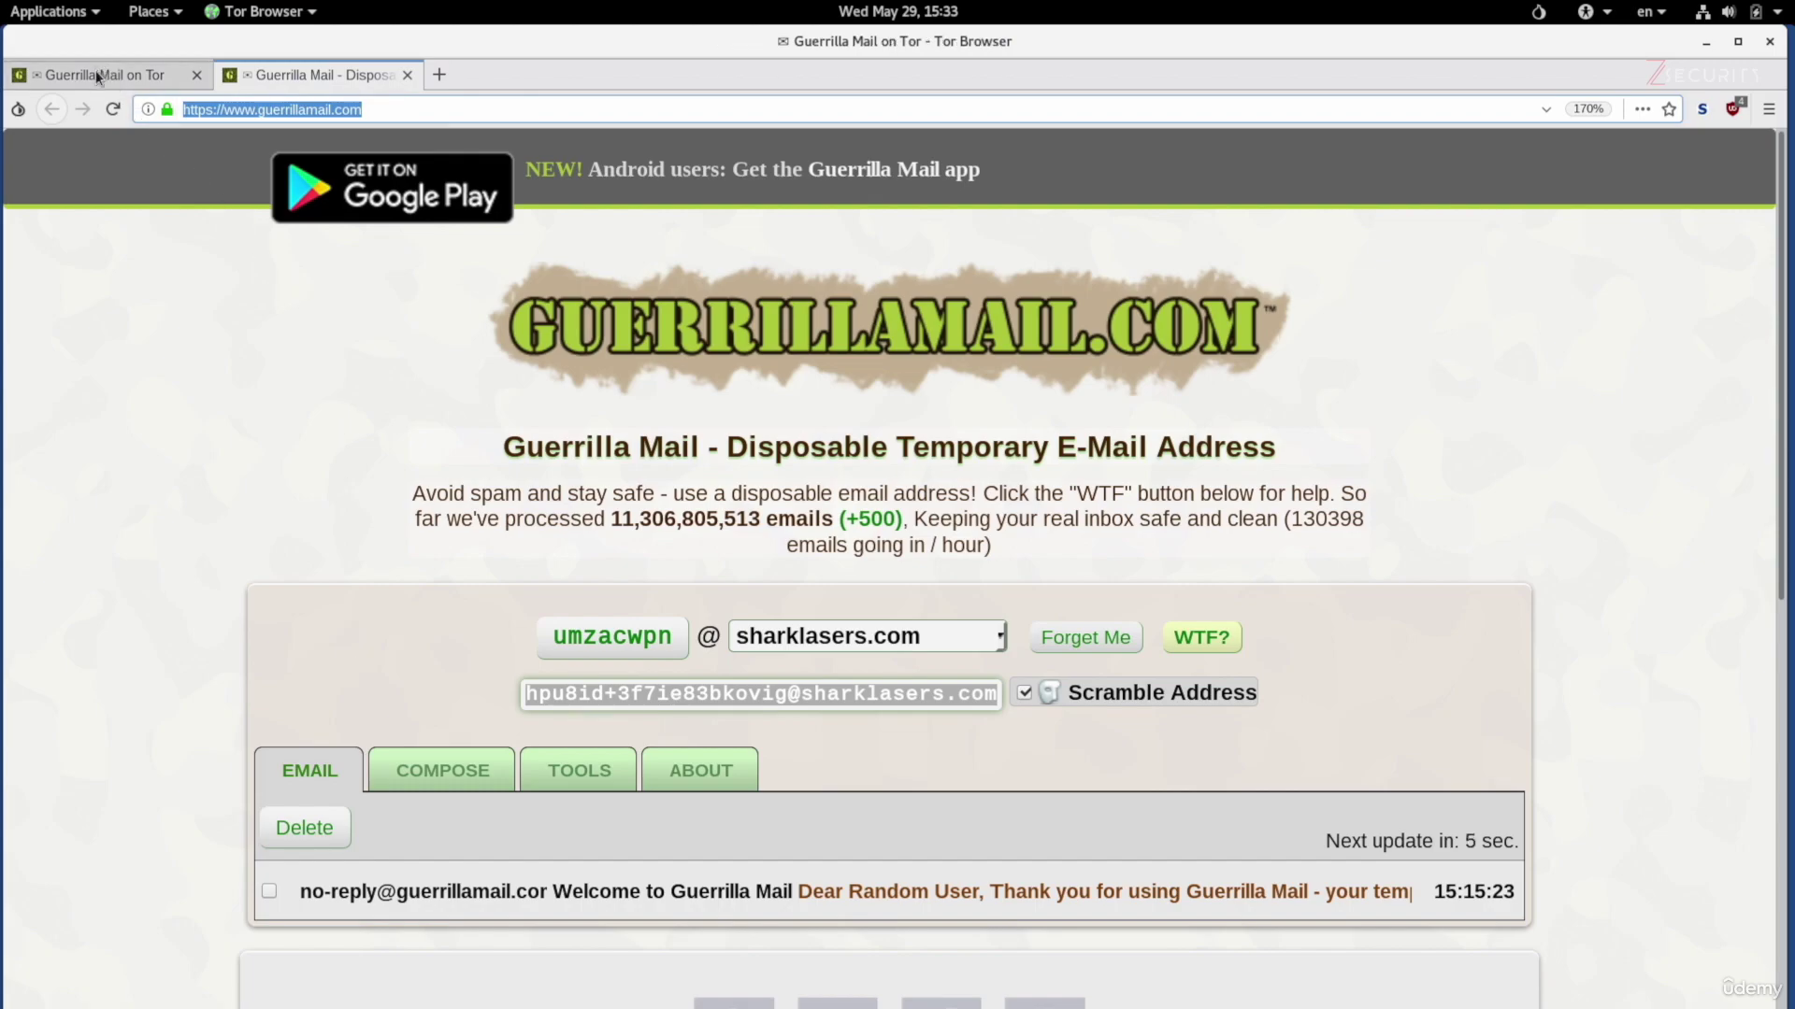
{"action": "left_click_drag", "start_coordinate": [371, 109], "coordinate": [180, 110]}
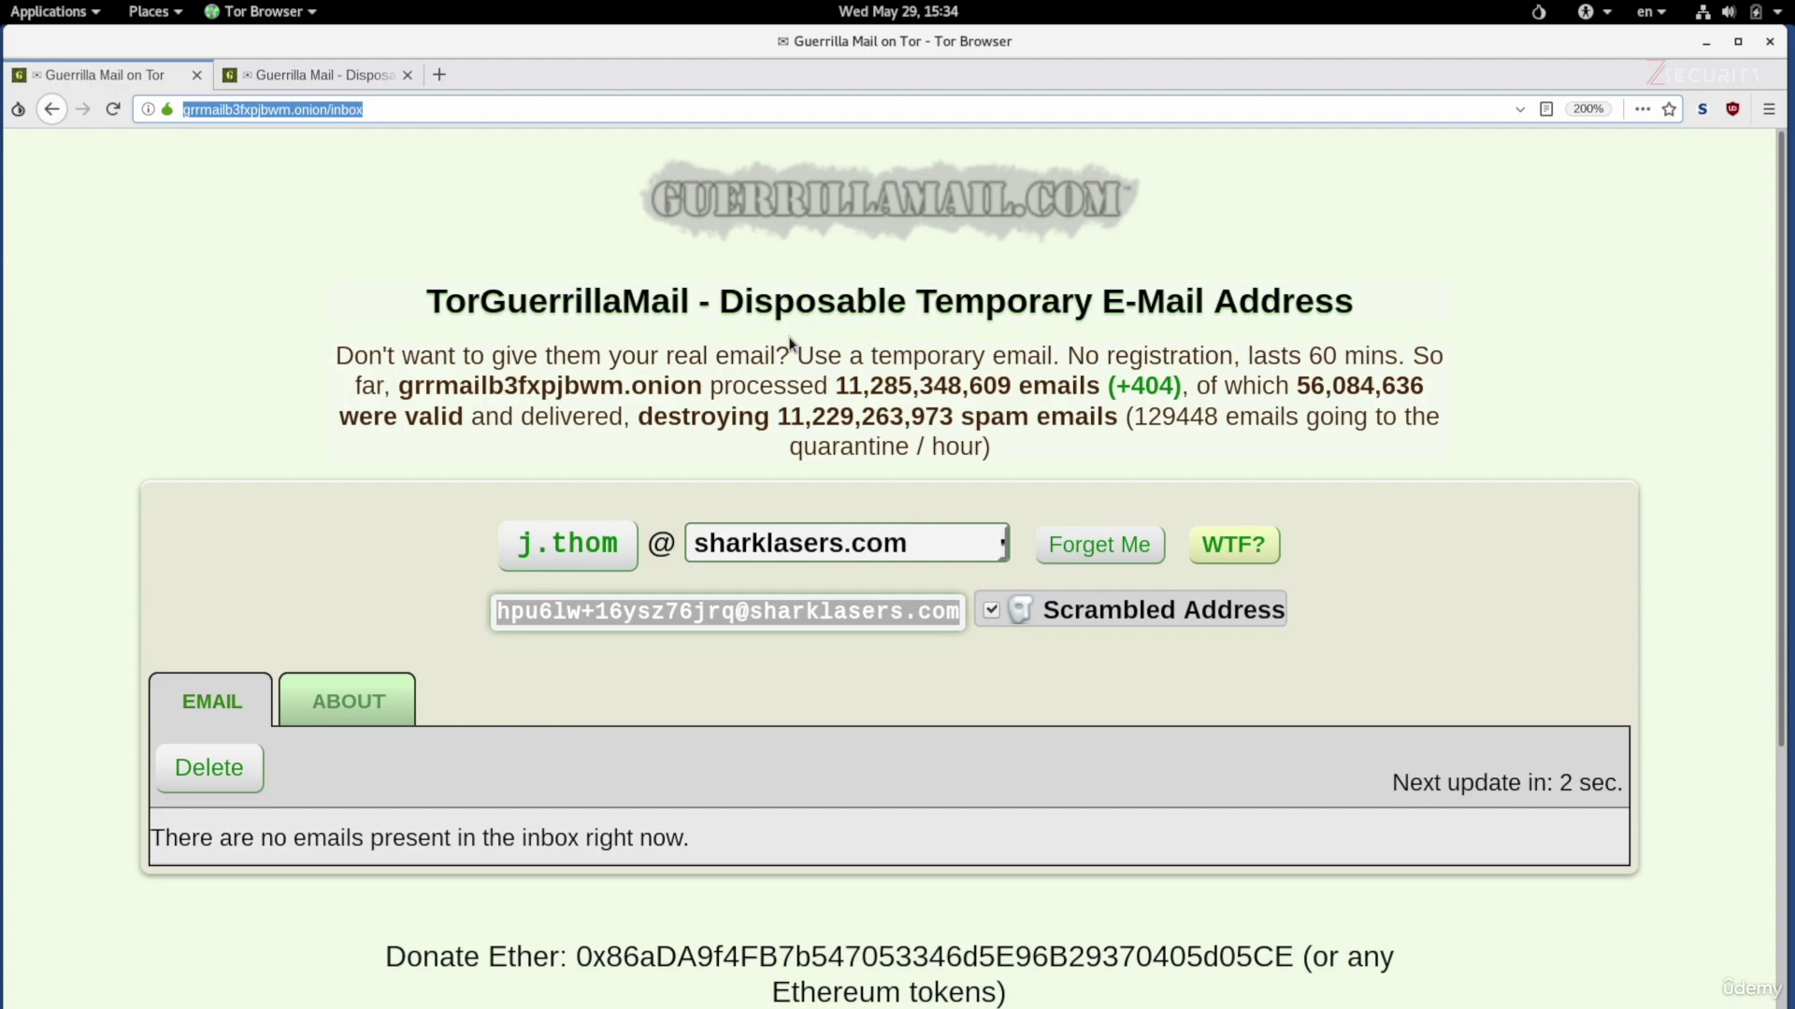
- Inspect the onion inbox's editable user name and its list of available e-mail domains, leaving both as they are
{"action": "left_click", "coordinate": [583, 558]}
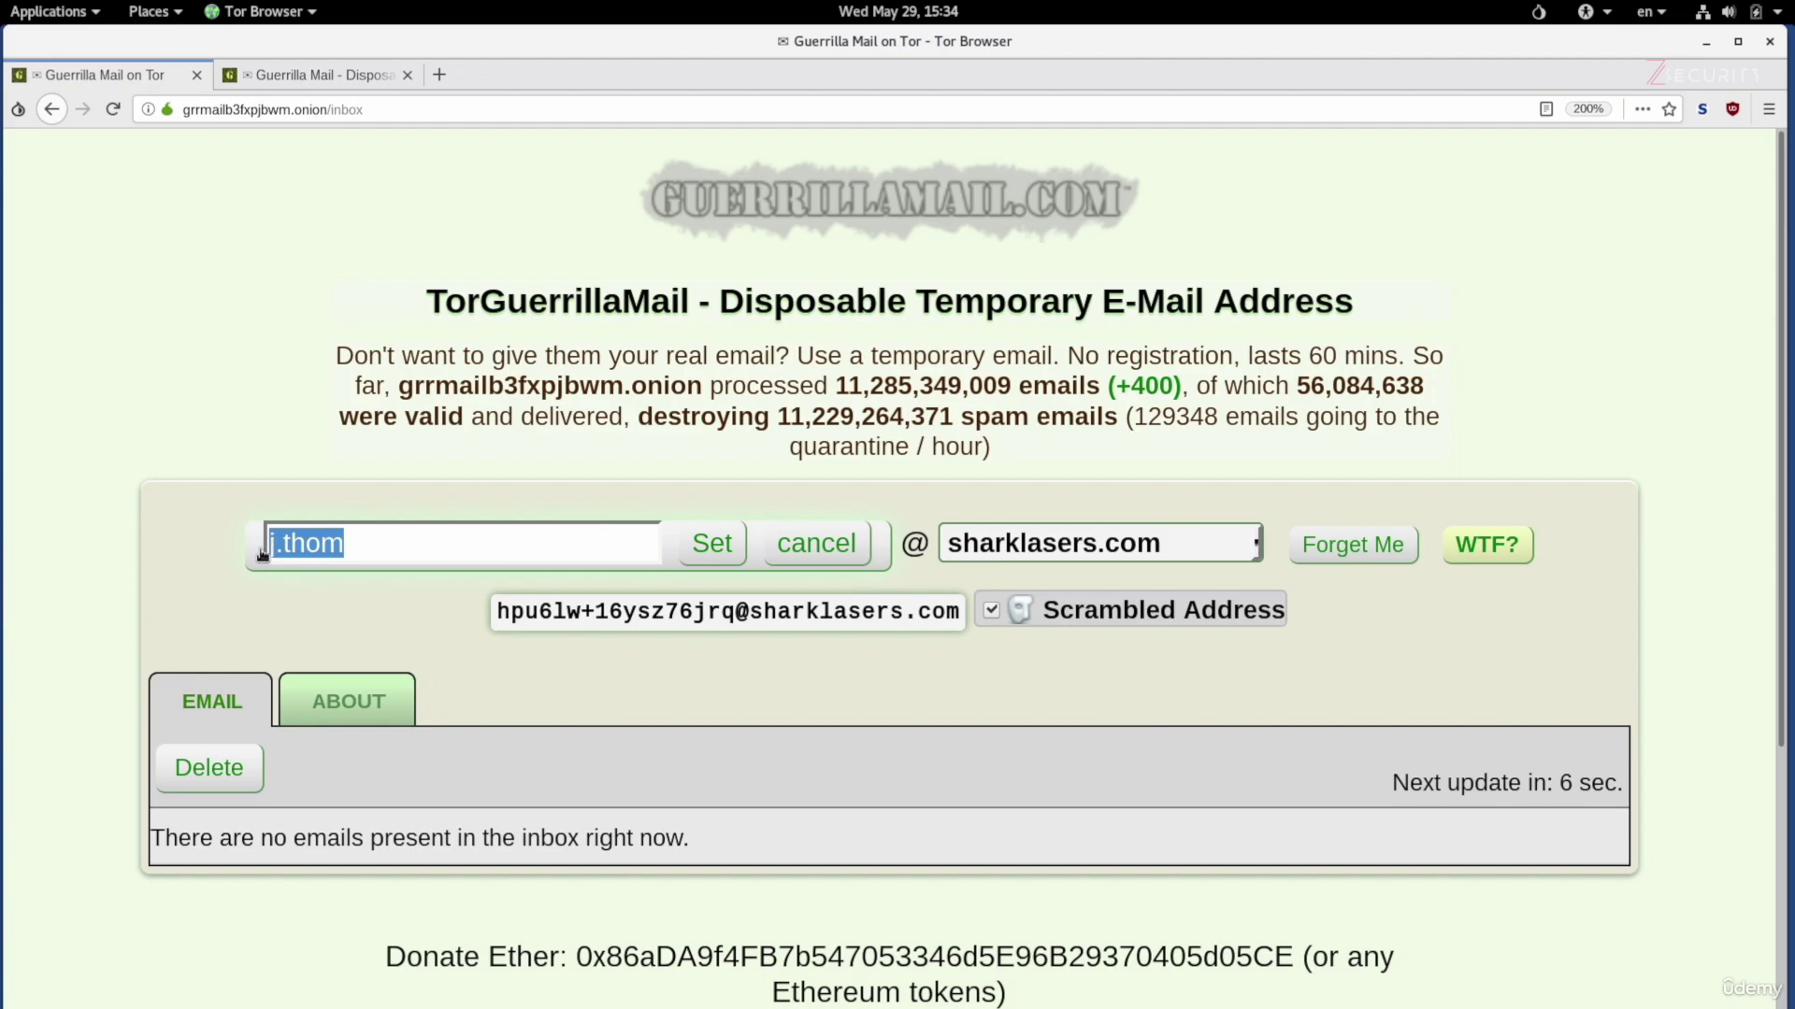
{"action": "left_click", "coordinate": [816, 546]}
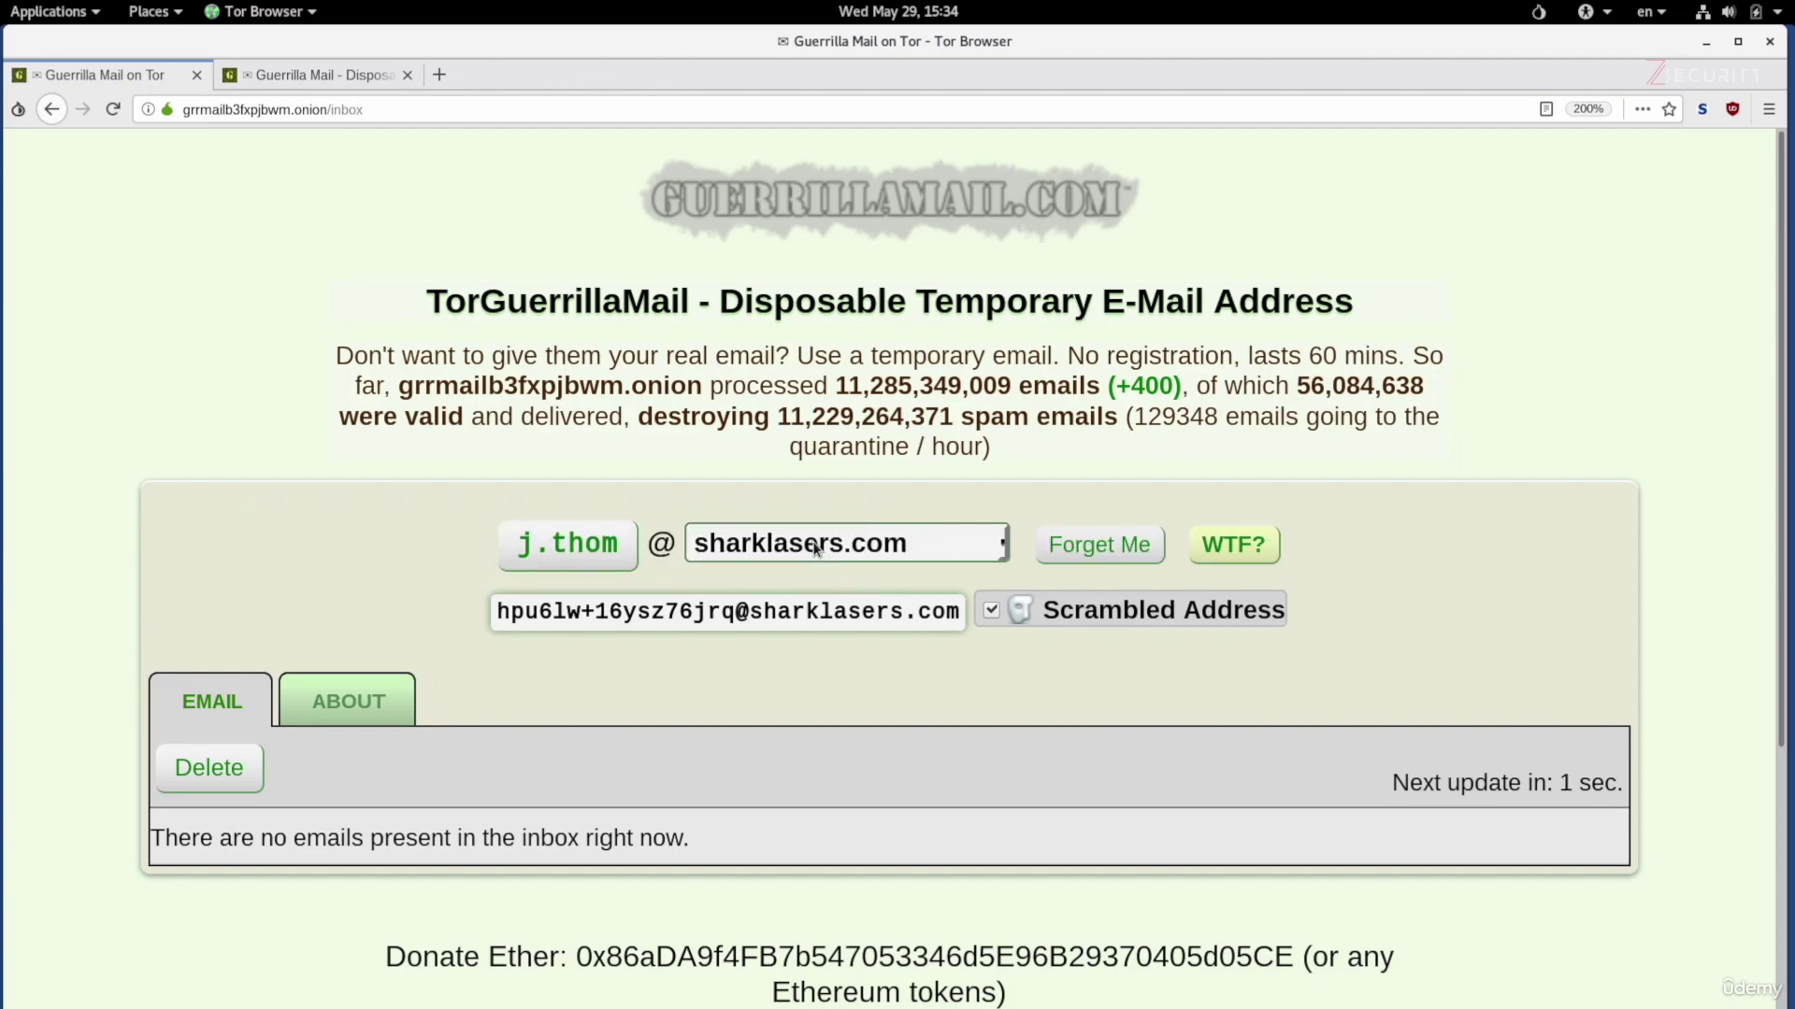
{"action": "left_click", "coordinate": [818, 550]}
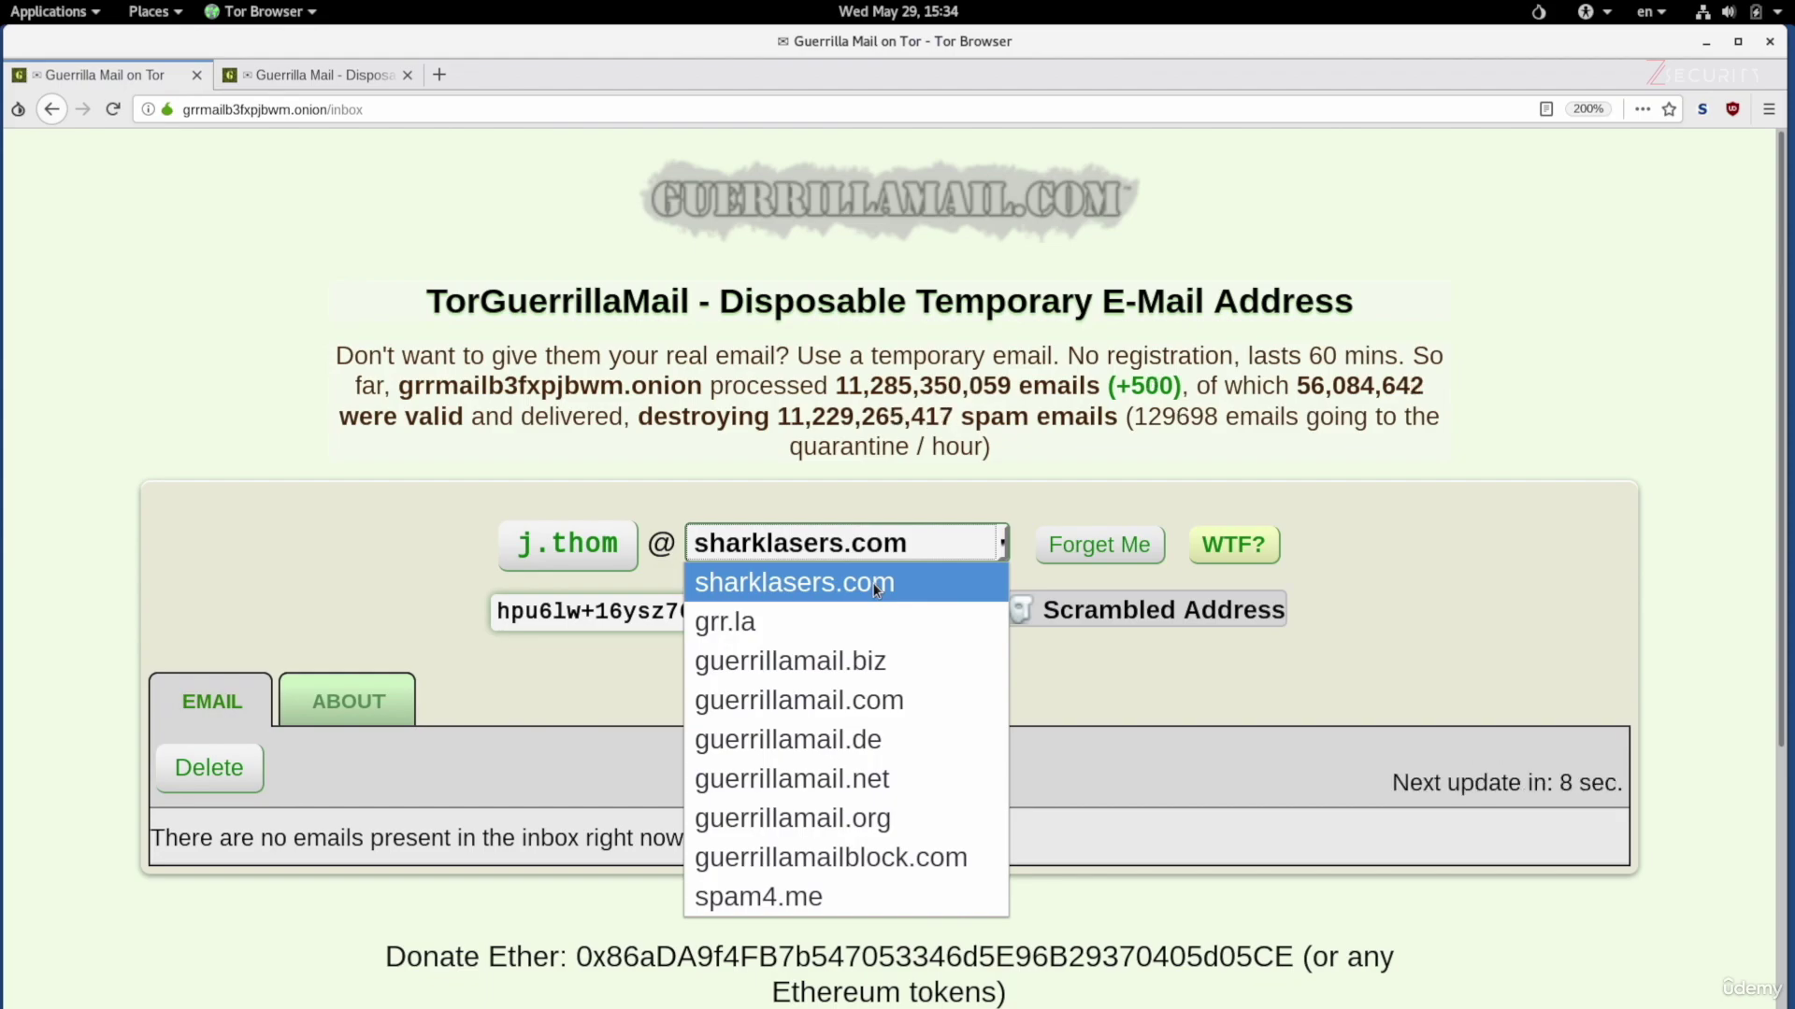
{"action": "left_click", "coordinate": [1600, 535]}
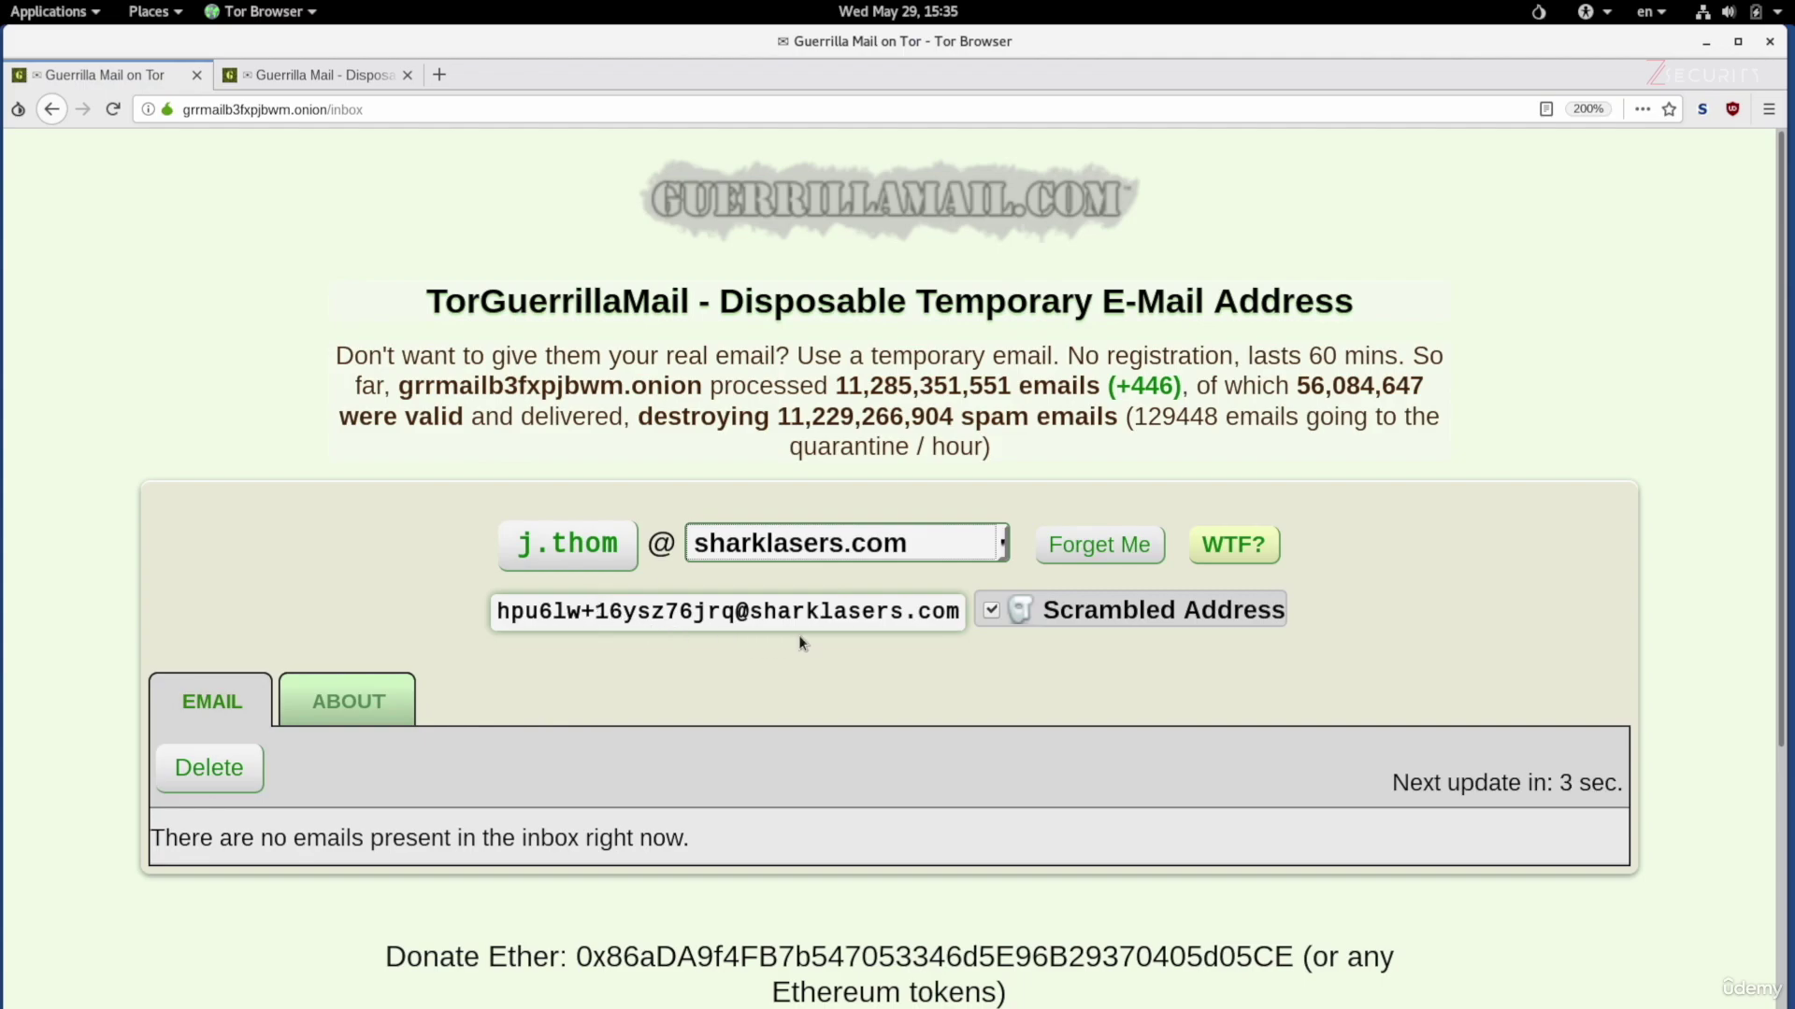
- Copy the onion inbox's scrambled address and paste it as the recipient of a new e-mail on guerrillamail.com
{"action": "left_click", "coordinate": [753, 620]}
{"action": "key", "text": "ctrl+c"}
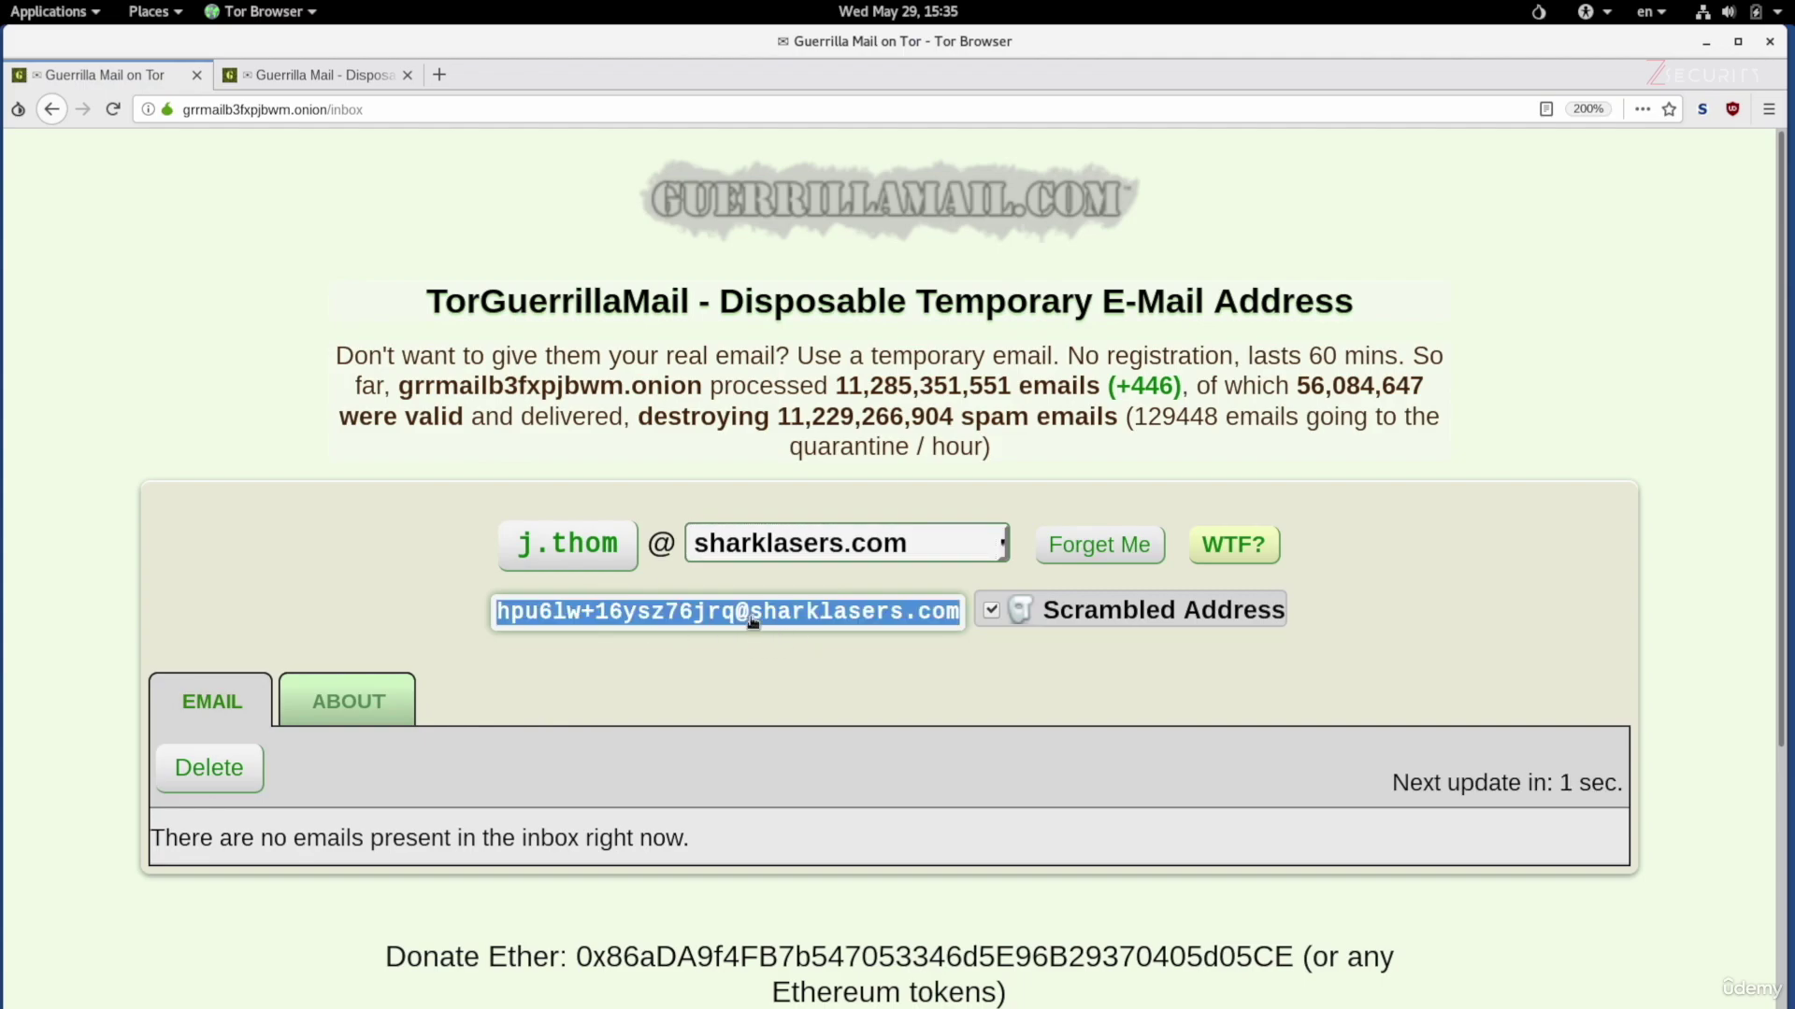
{"action": "left_click", "coordinate": [342, 75]}
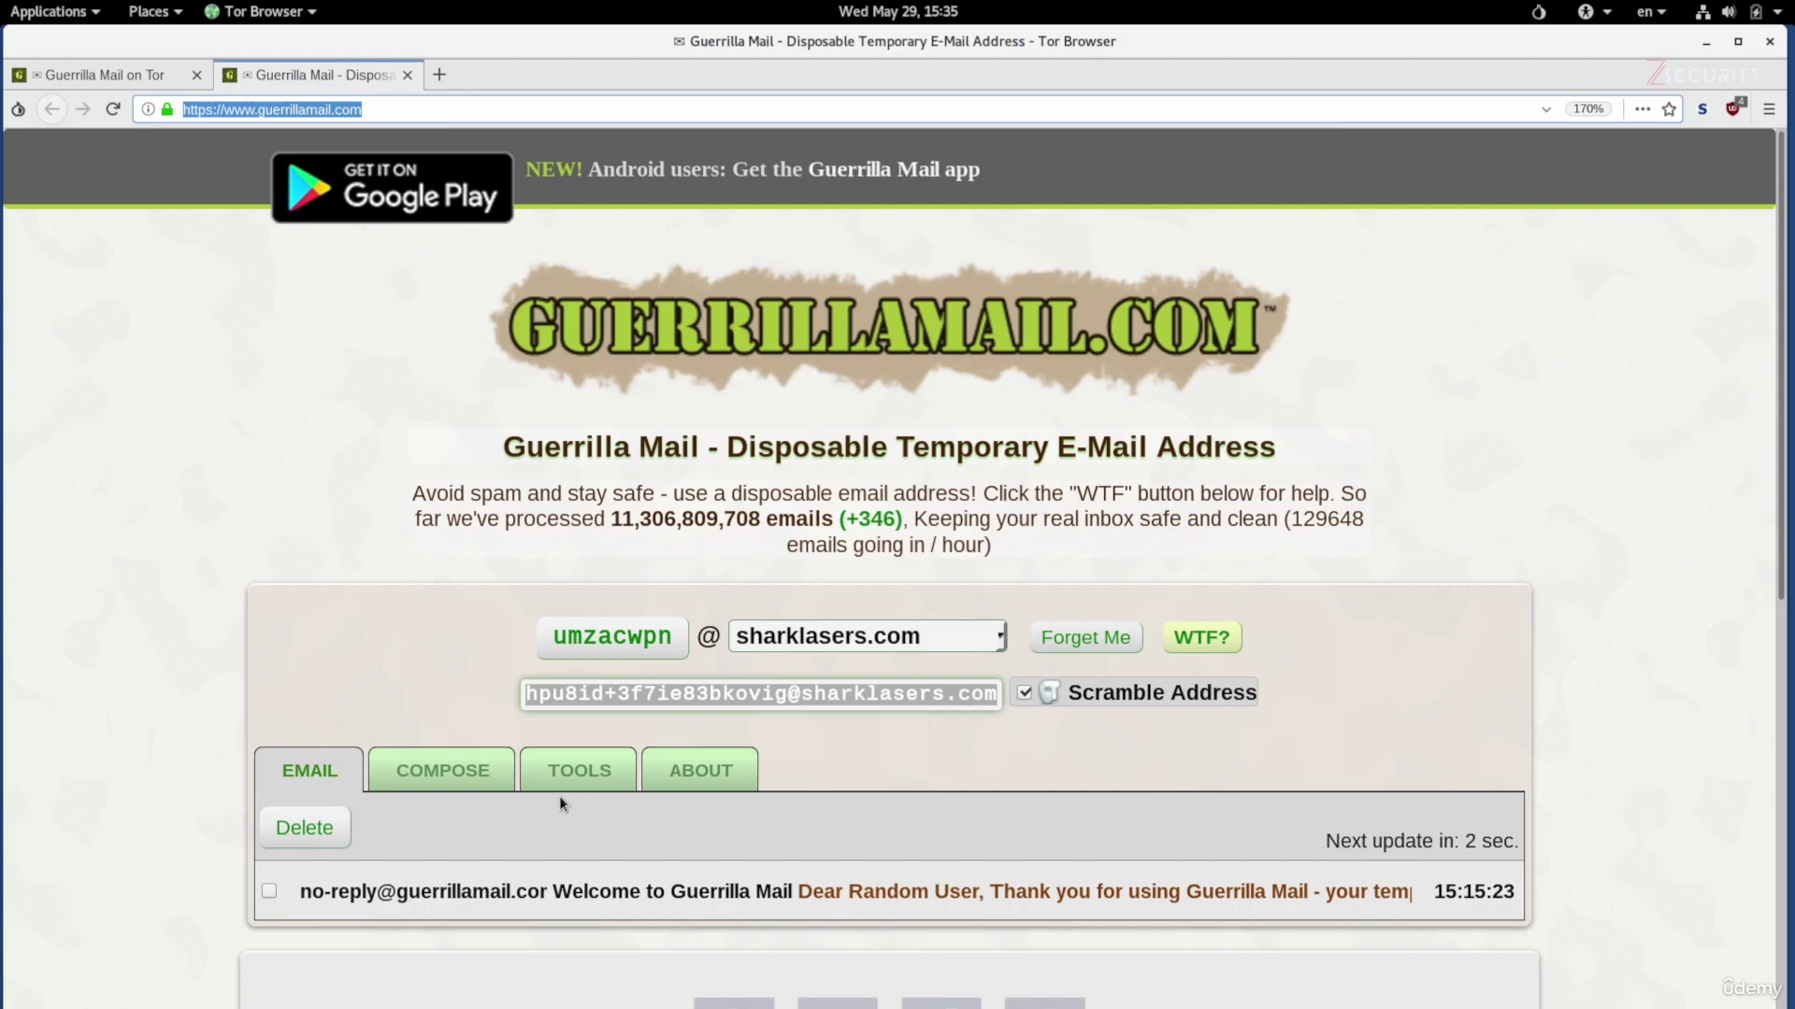
{"action": "left_click", "coordinate": [495, 784]}
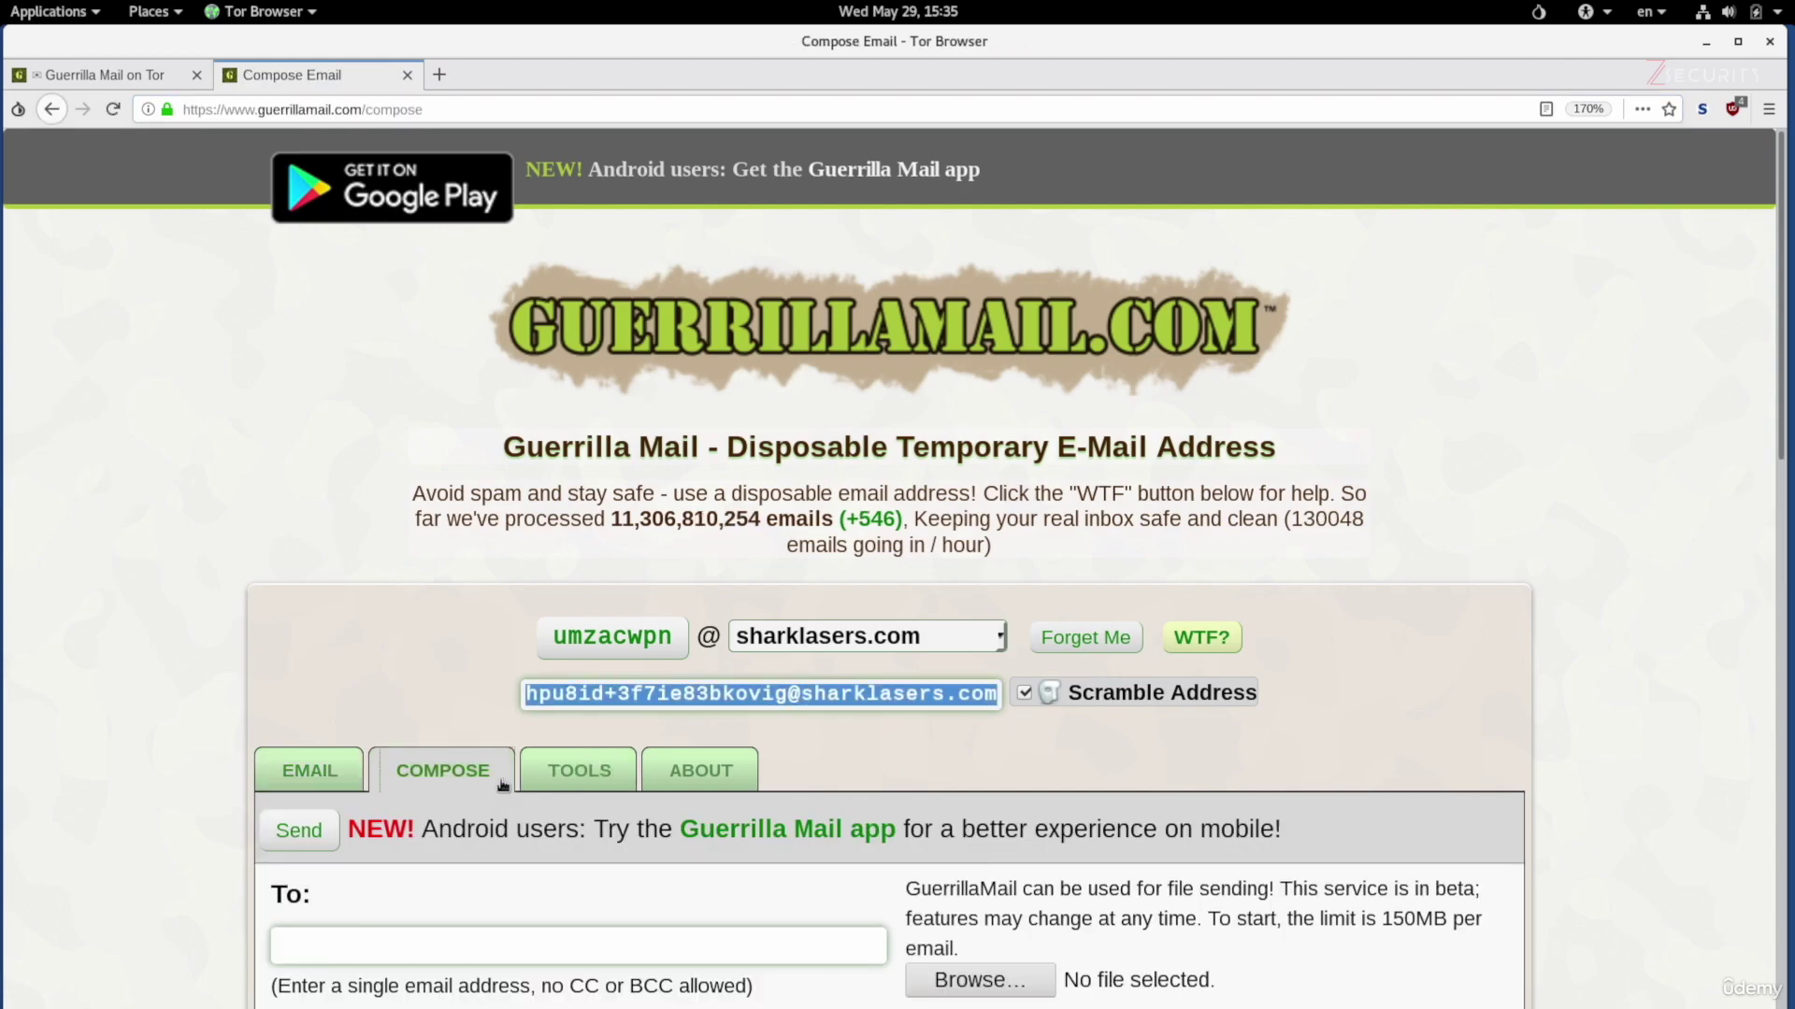
{"action": "scroll", "coordinate": [500, 780], "scroll_direction": "down", "scroll_amount": 3}
{"action": "left_click", "coordinate": [504, 780]}
{"action": "key", "text": "ctrl+v"}
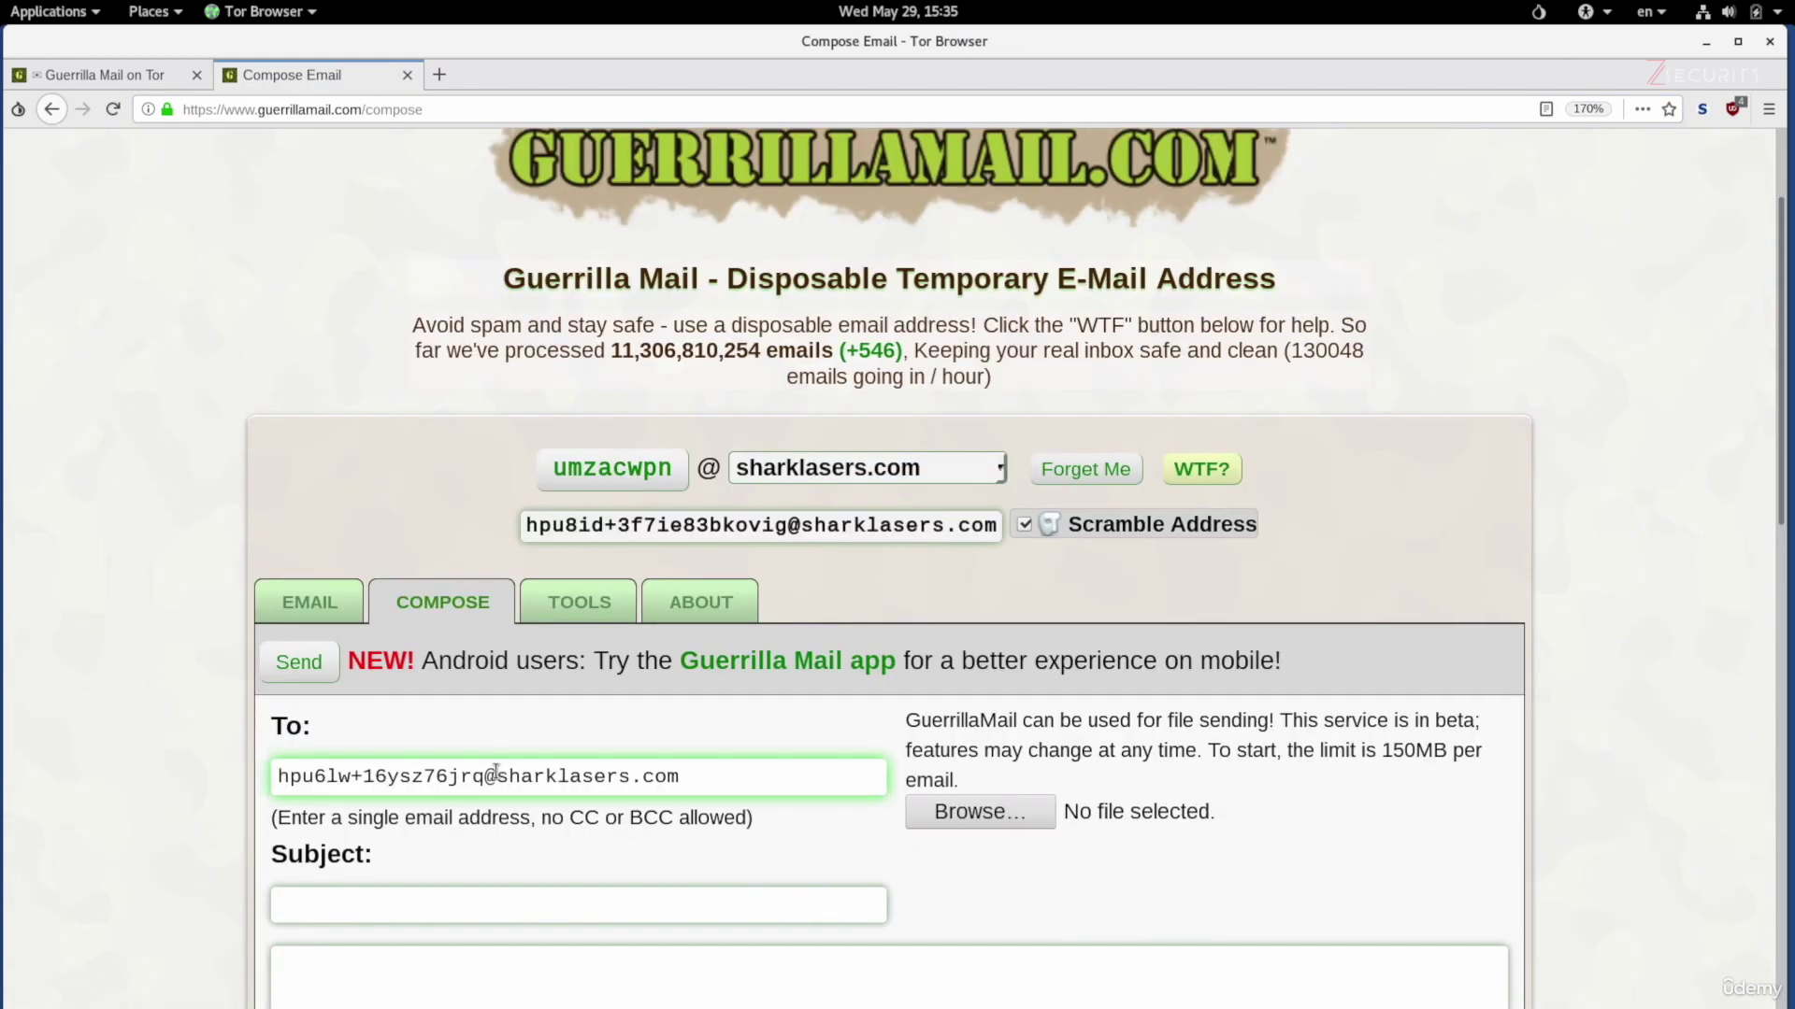
- Send the e-mail from guerrillamail.com with the subject "test" and the body "this is test message"
{"action": "left_click", "coordinate": [146, 77]}
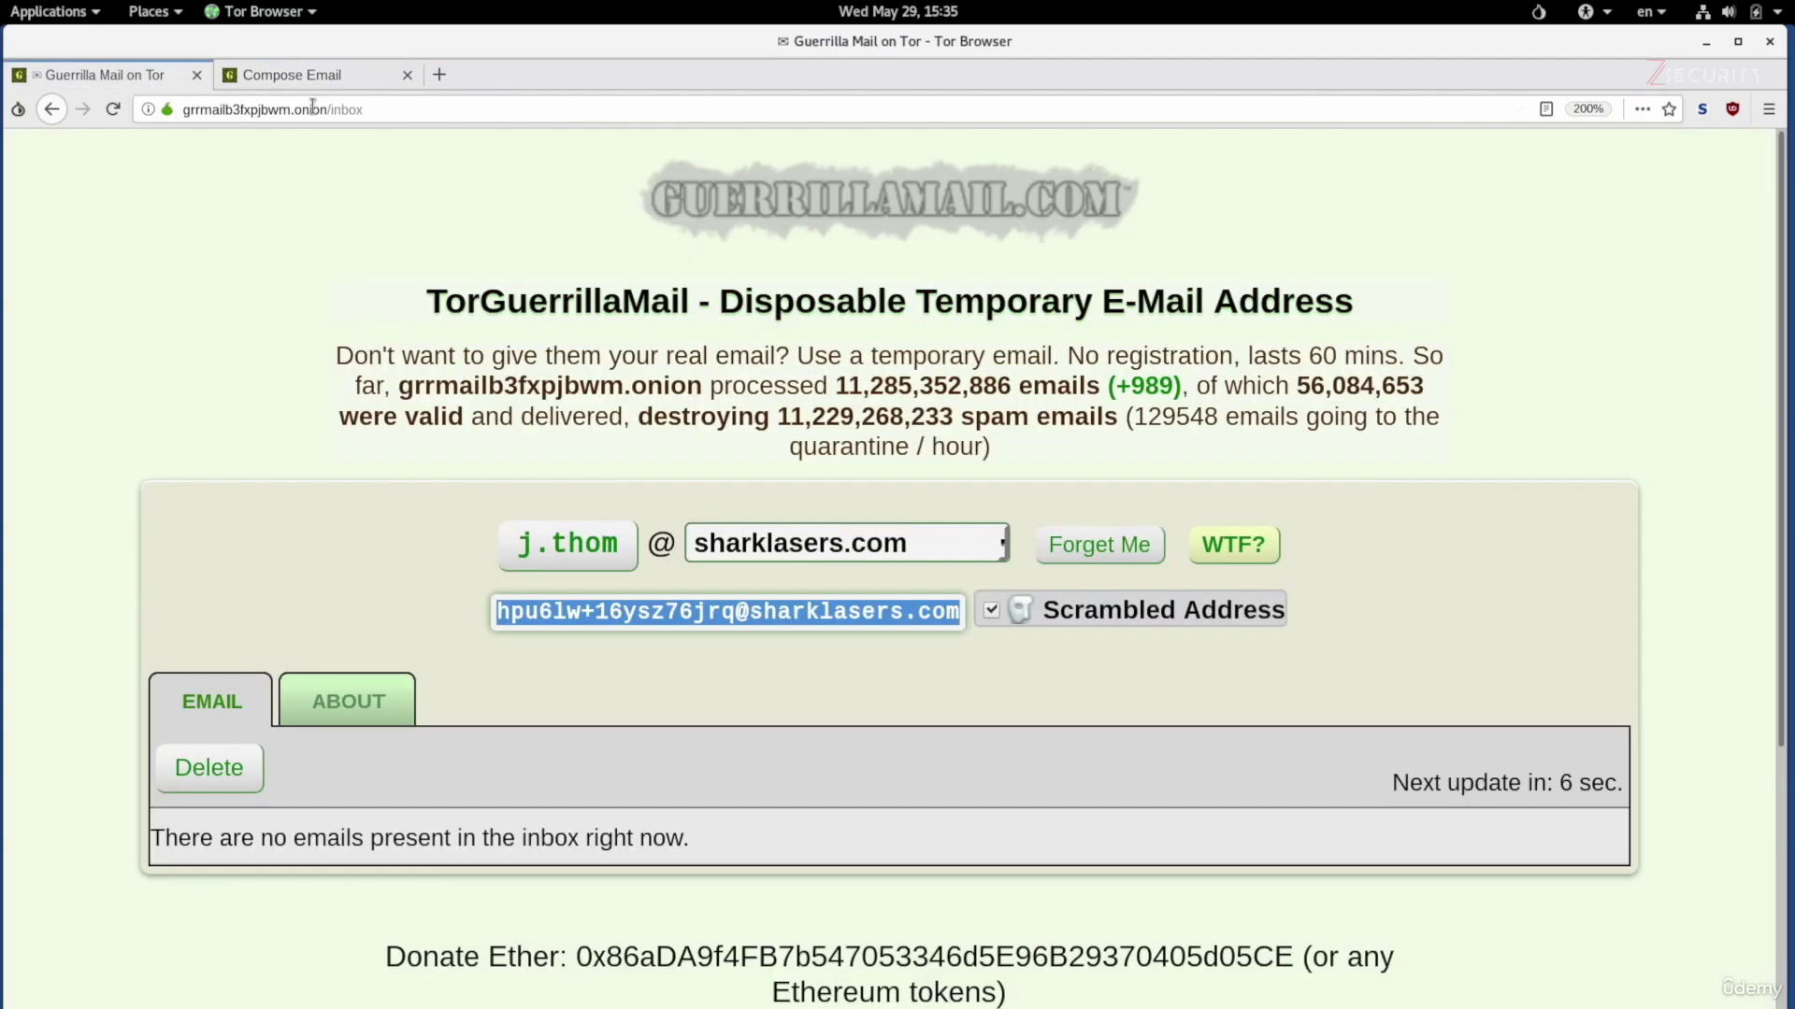
{"action": "left_click", "coordinate": [316, 78]}
{"action": "scroll", "coordinate": [554, 628], "scroll_direction": "down", "scroll_amount": 5}
{"action": "left_click", "coordinate": [436, 397]}
{"action": "type", "text": "test"}
{"action": "key", "text": "Tab"}
{"action": "left_click", "coordinate": [490, 569]}
{"action": "type", "text": "t"}
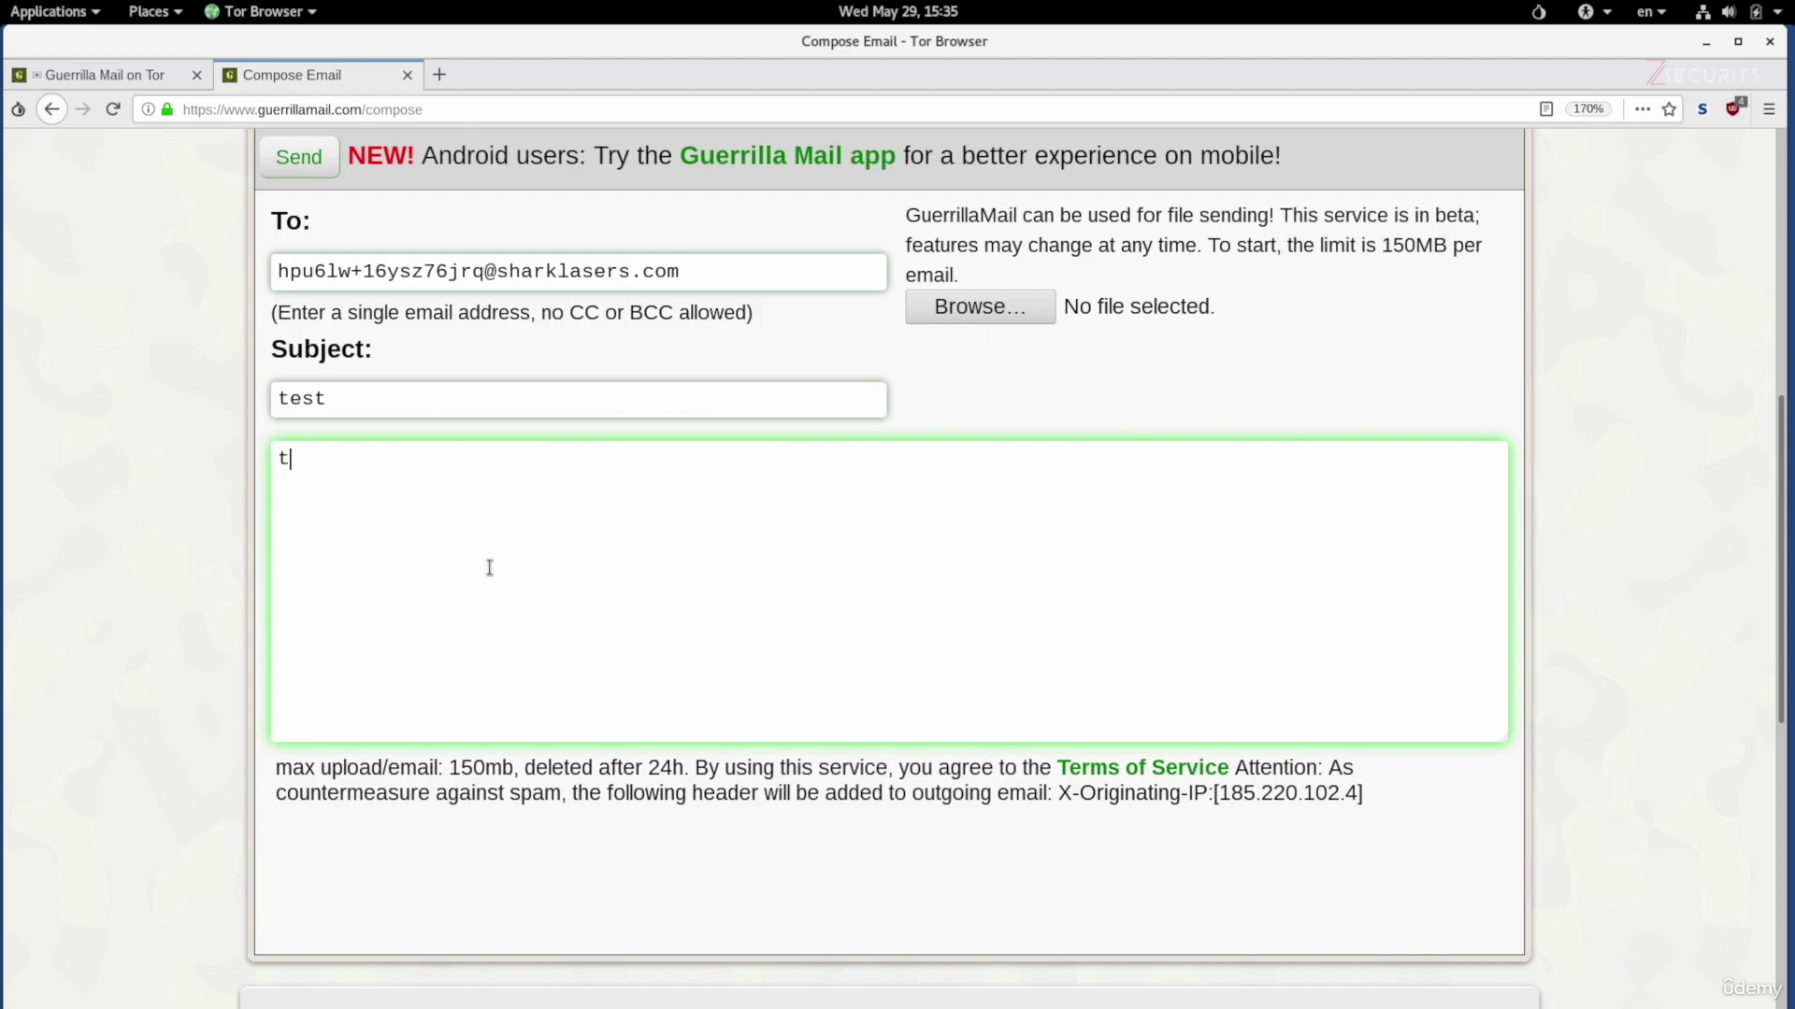
{"action": "type", "text": "his is test message"}
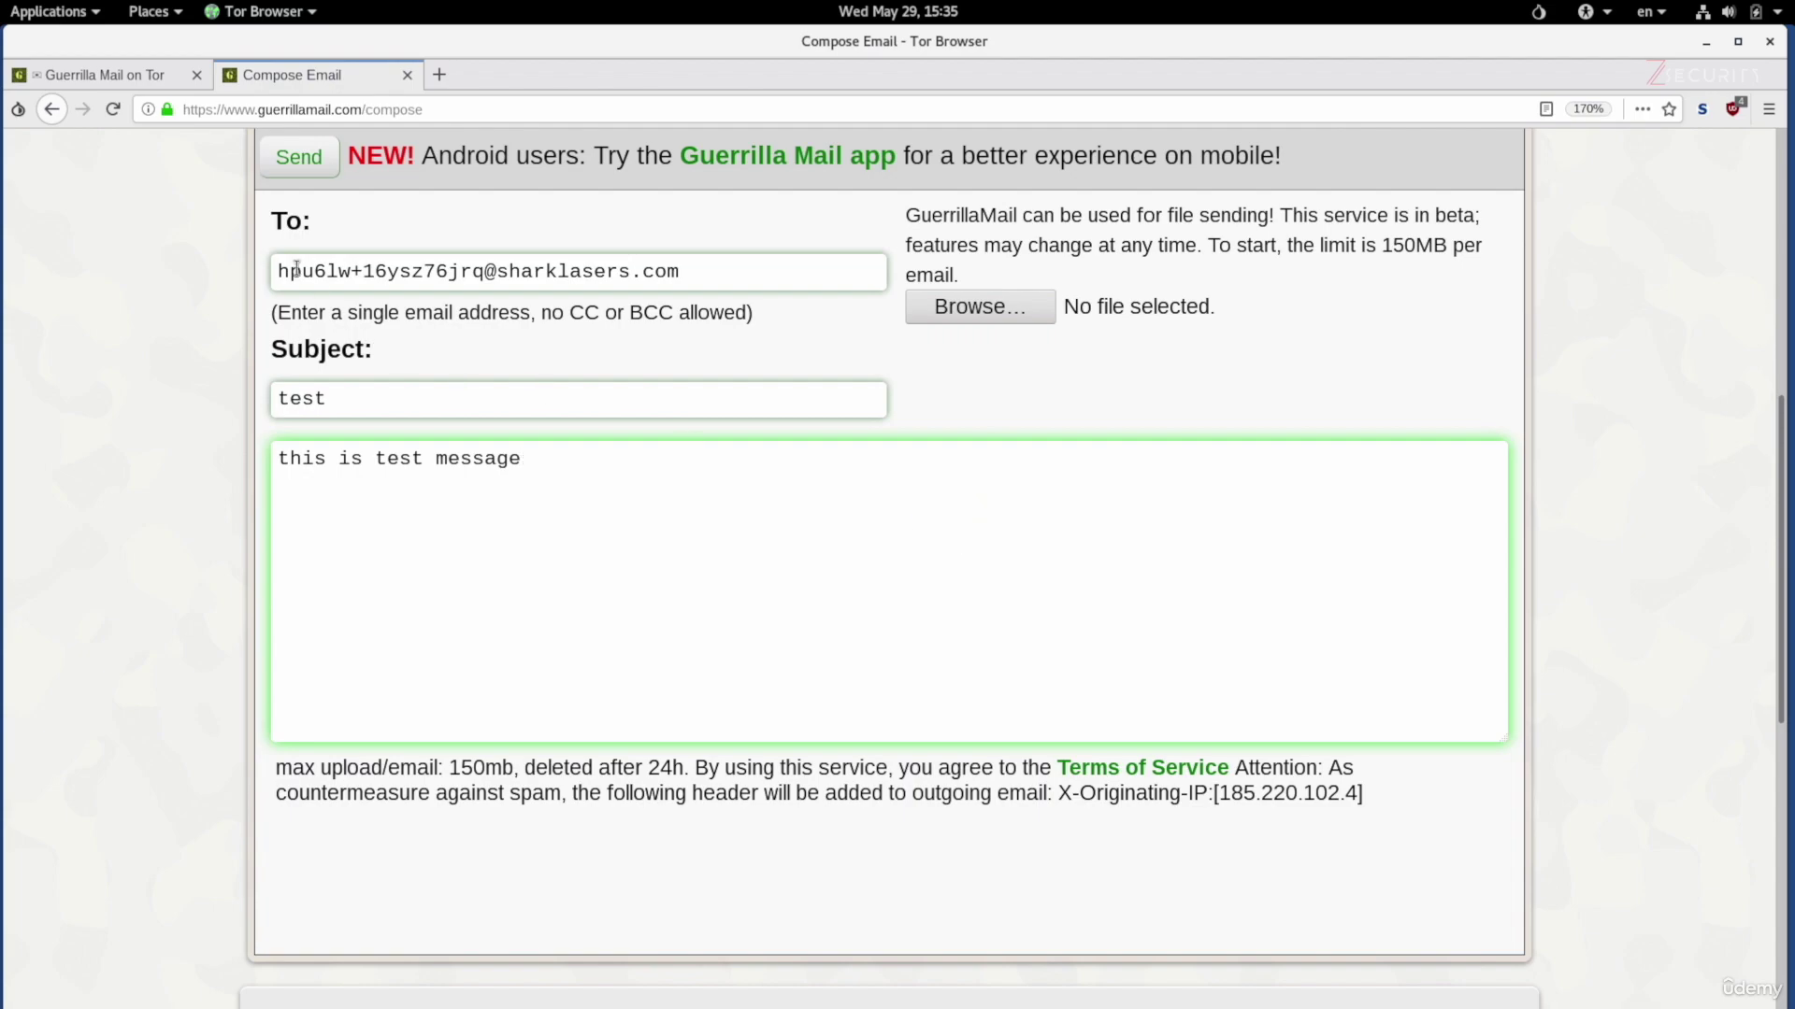
{"action": "left_click", "coordinate": [299, 161]}
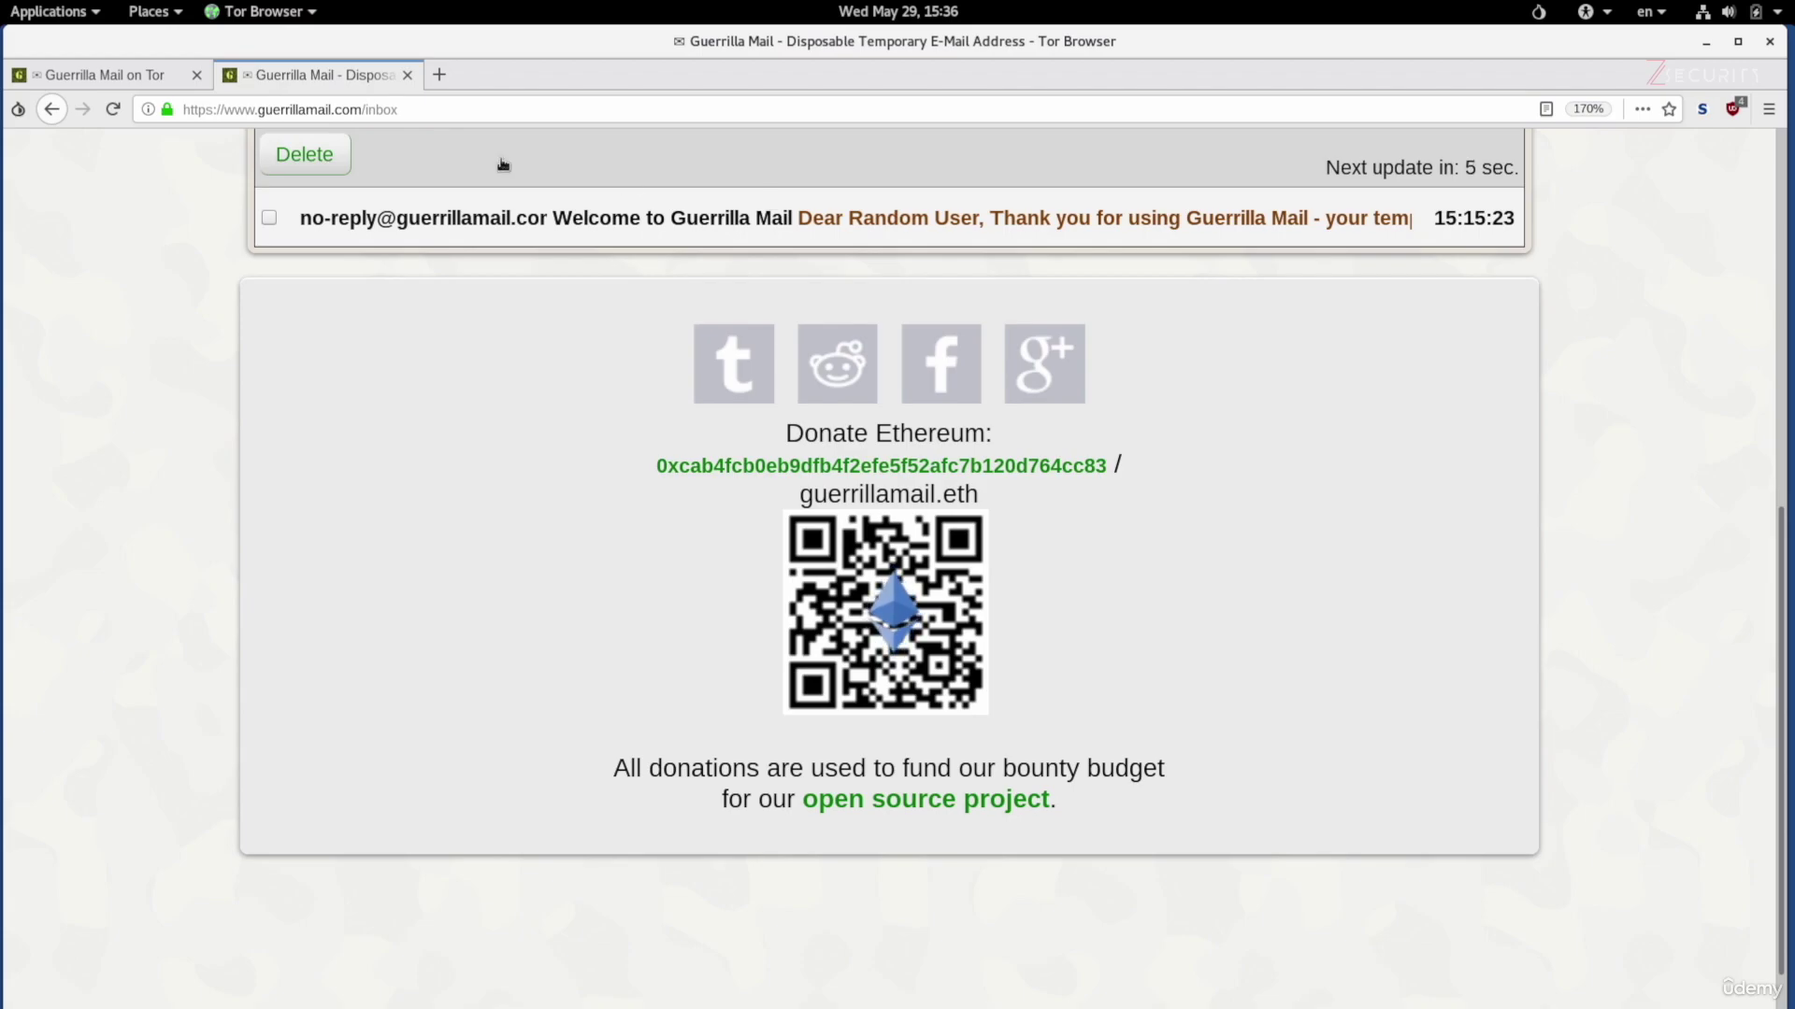
- Open the received "test" e-mail in the onion inbox and read its message text
{"action": "left_click", "coordinate": [135, 80]}
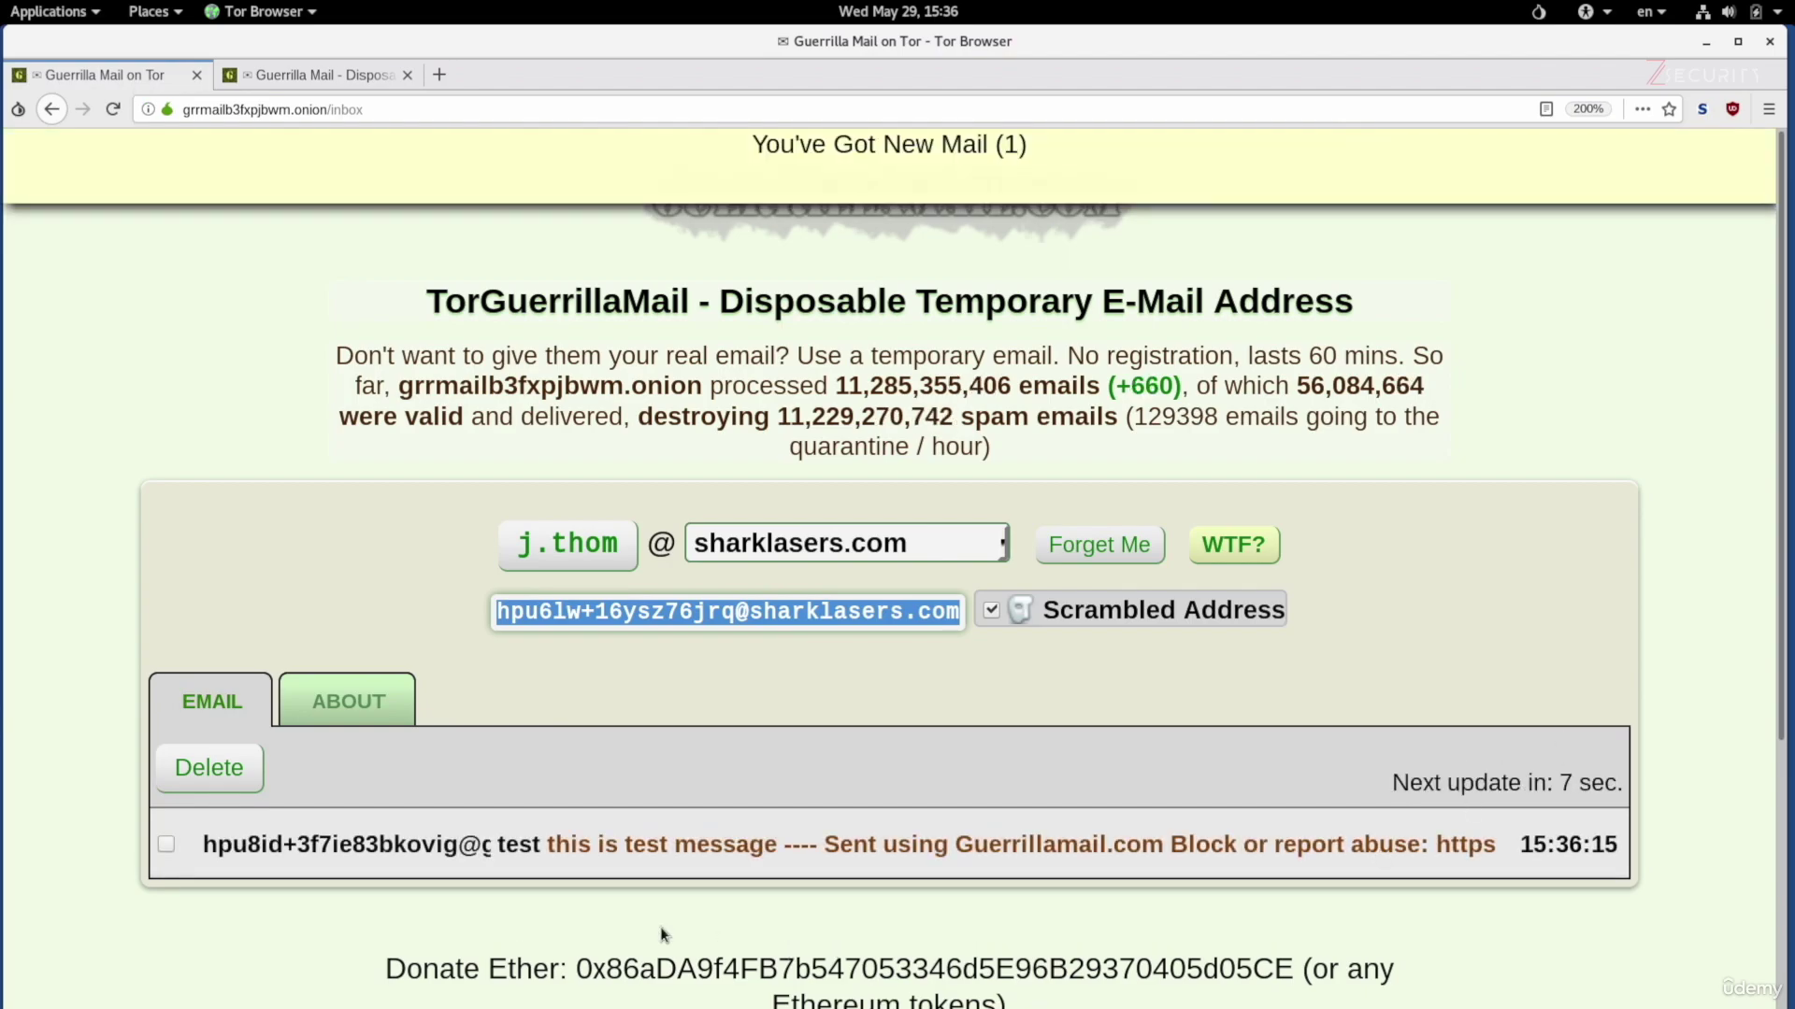
{"action": "left_click", "coordinate": [455, 848]}
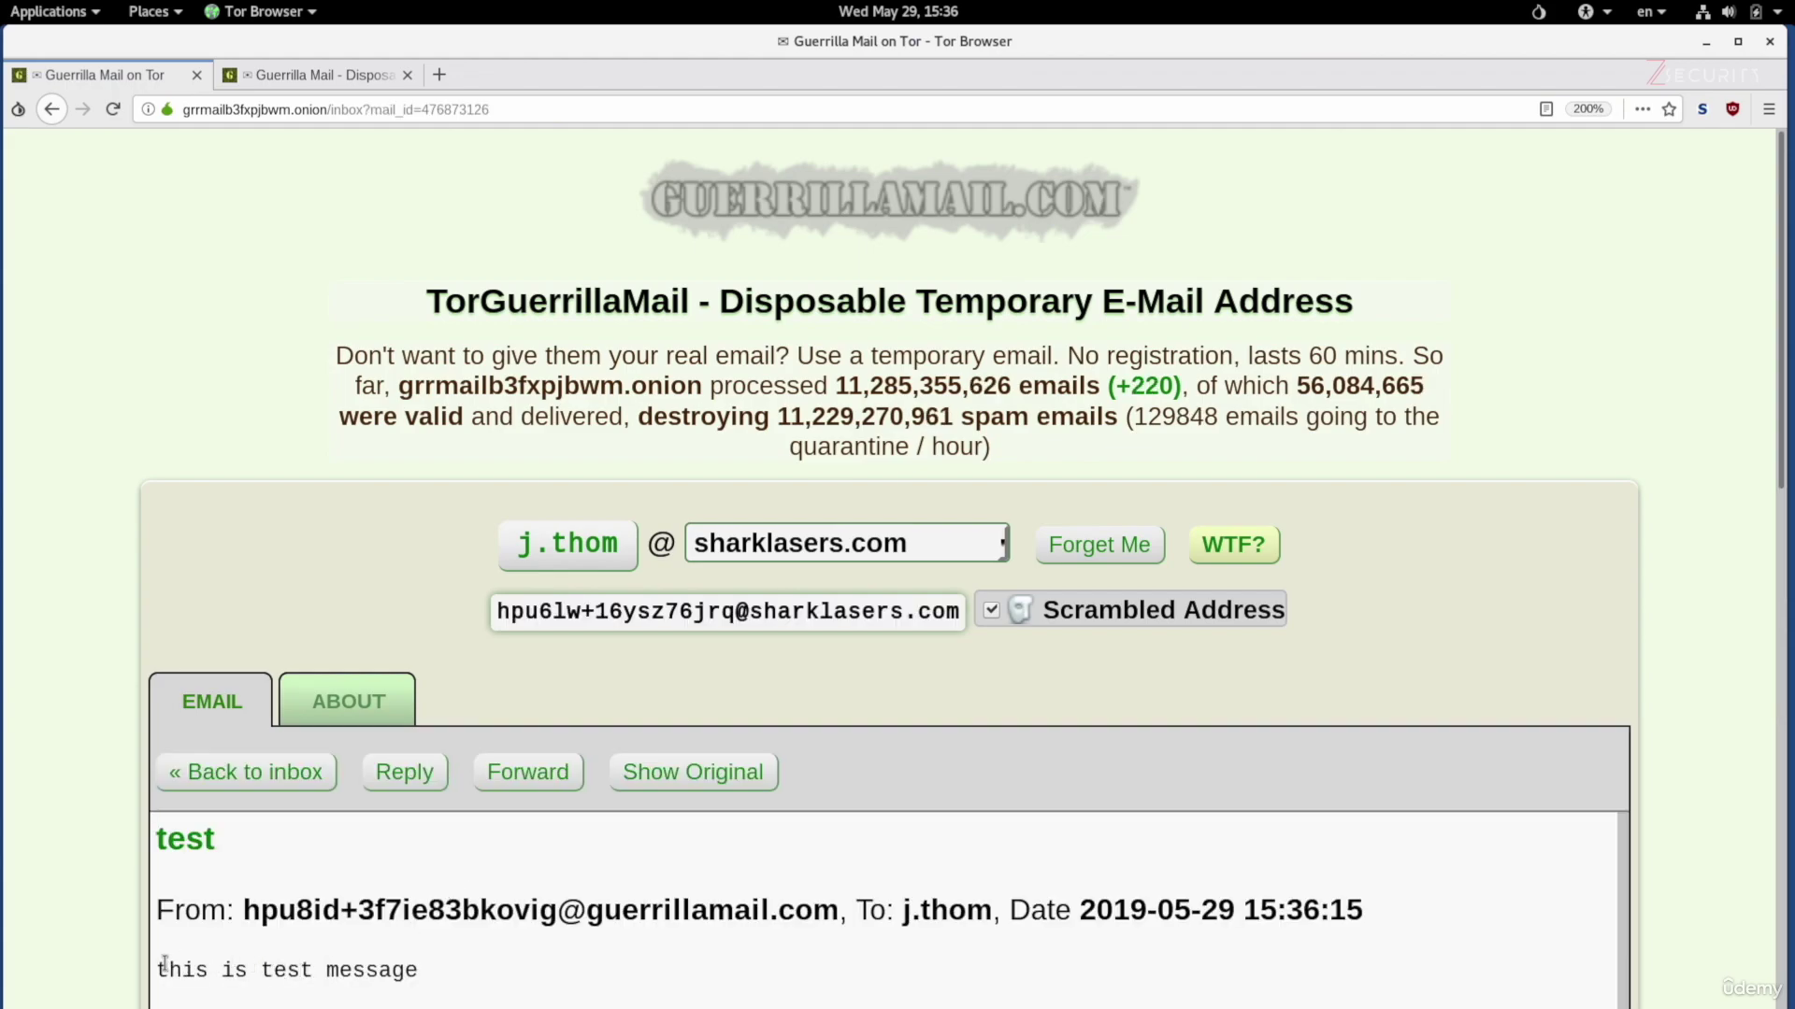
{"action": "left_click_drag", "start_coordinate": [161, 968], "coordinate": [413, 968]}
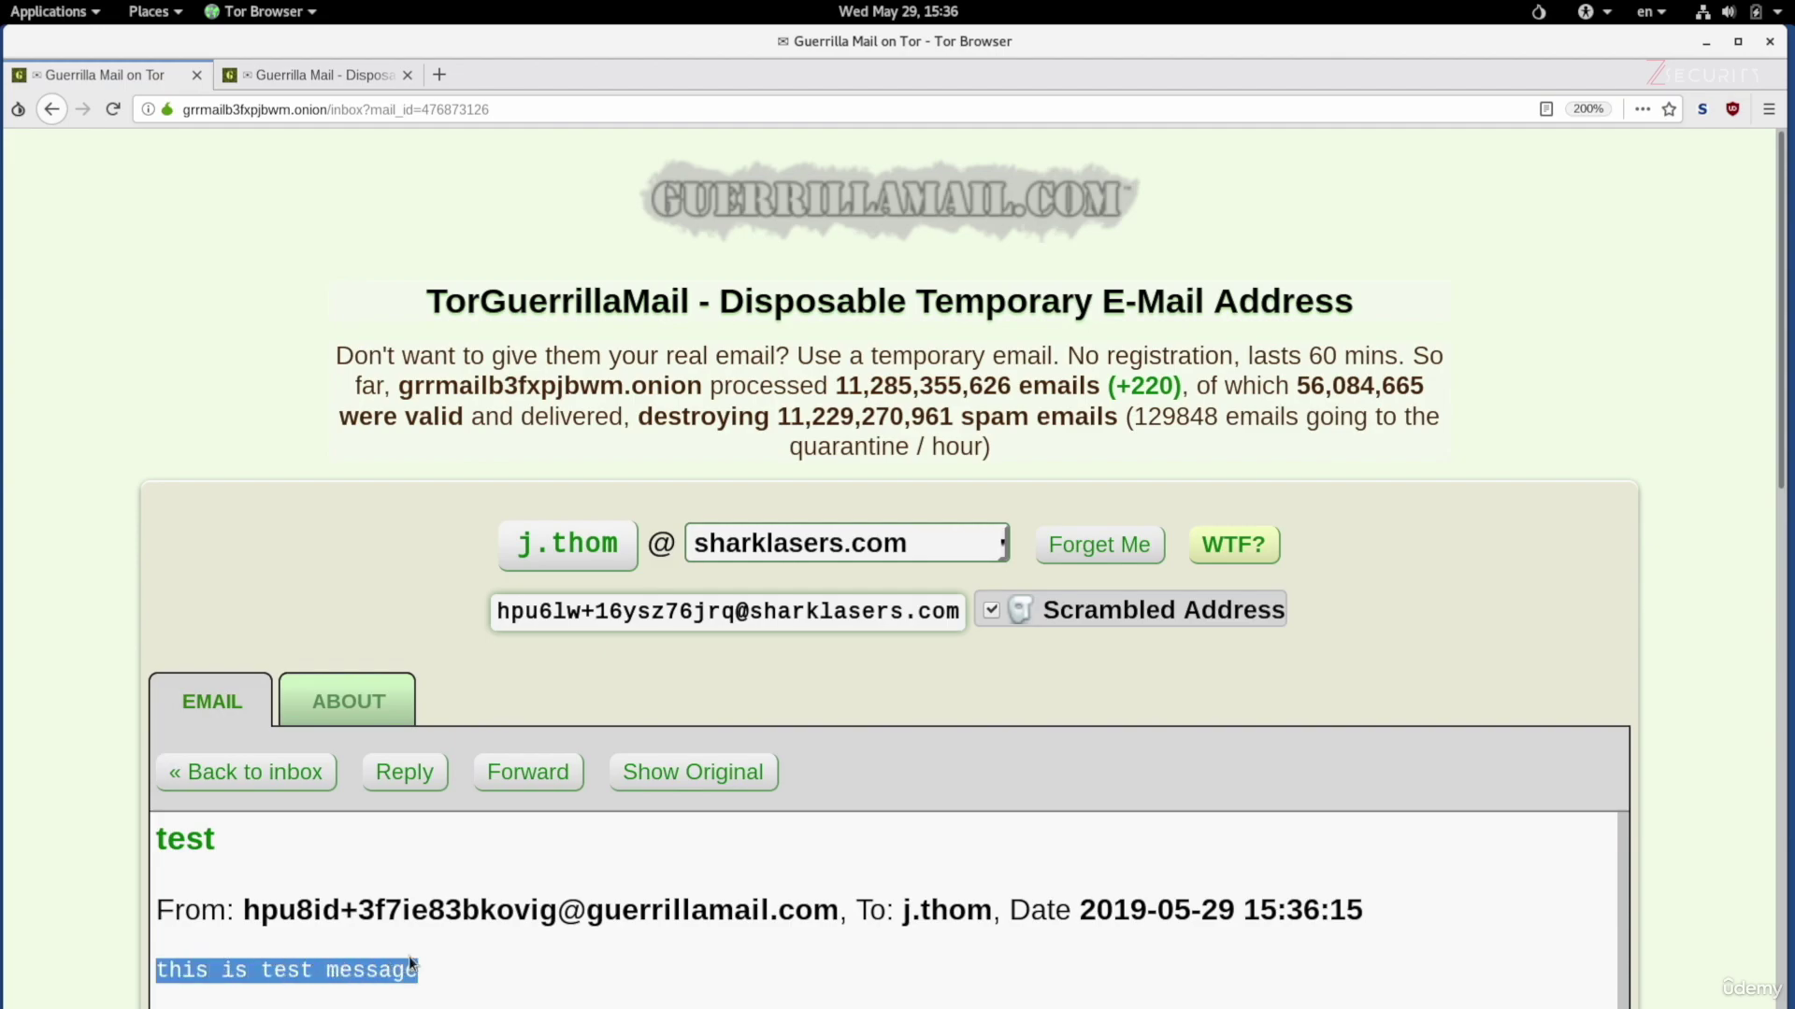
{"action": "scroll", "coordinate": [412, 964], "scroll_direction": "down", "scroll_amount": 5}
{"action": "scroll", "coordinate": [432, 509], "scroll_direction": "up", "scroll_amount": 5}
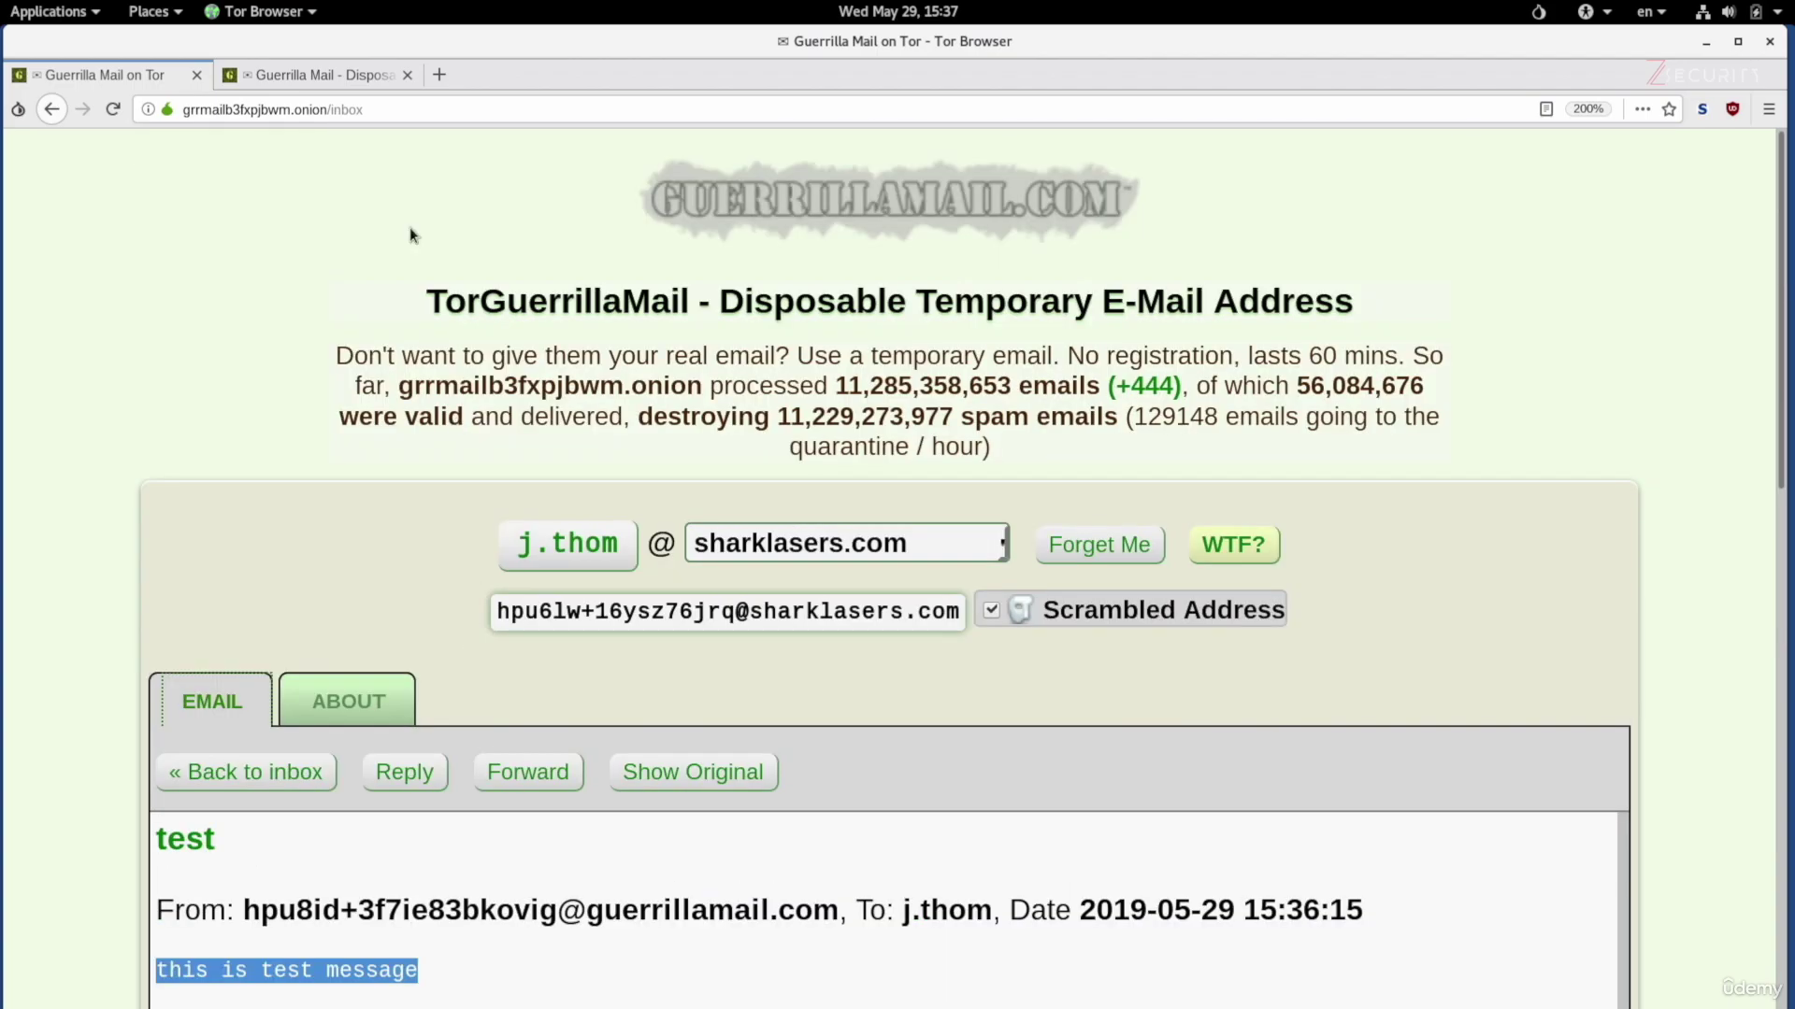
- Check the compose option on guerrillamail.com and try to reply to the "test" e-mail from the onion inbox
{"action": "left_click", "coordinate": [292, 72]}
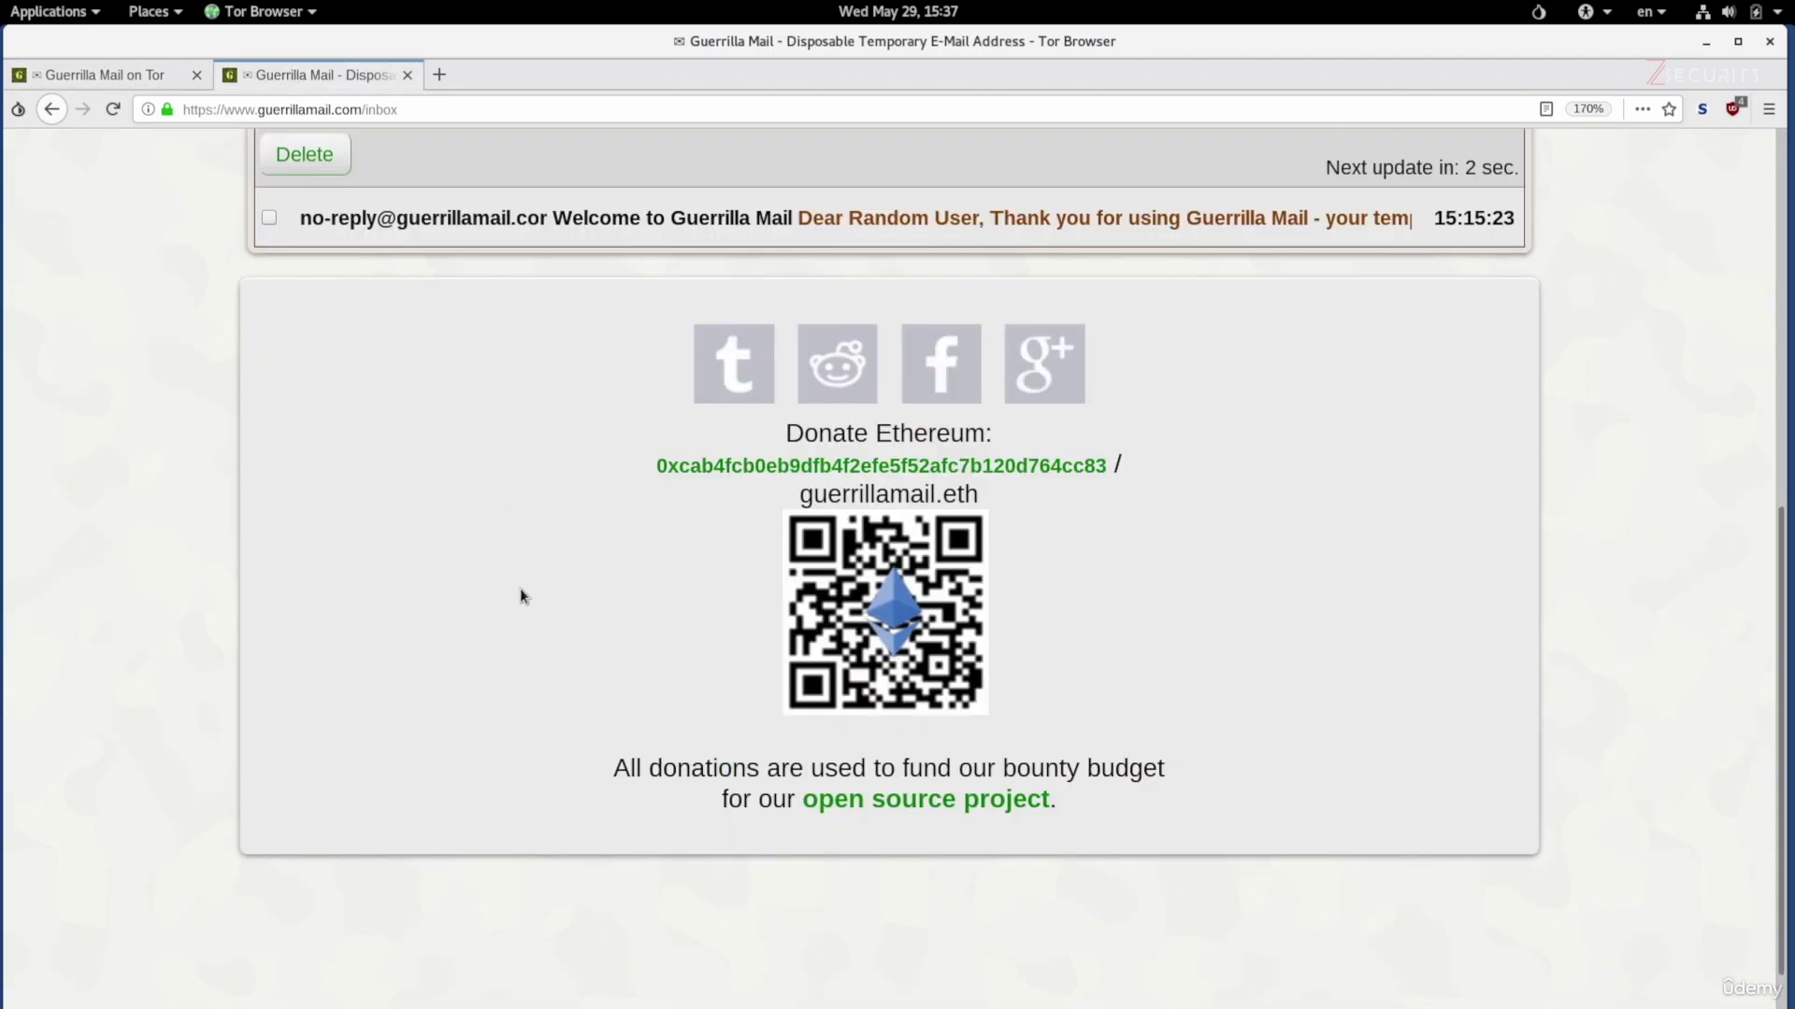
{"action": "scroll", "coordinate": [521, 589], "scroll_direction": "up", "scroll_amount": 6}
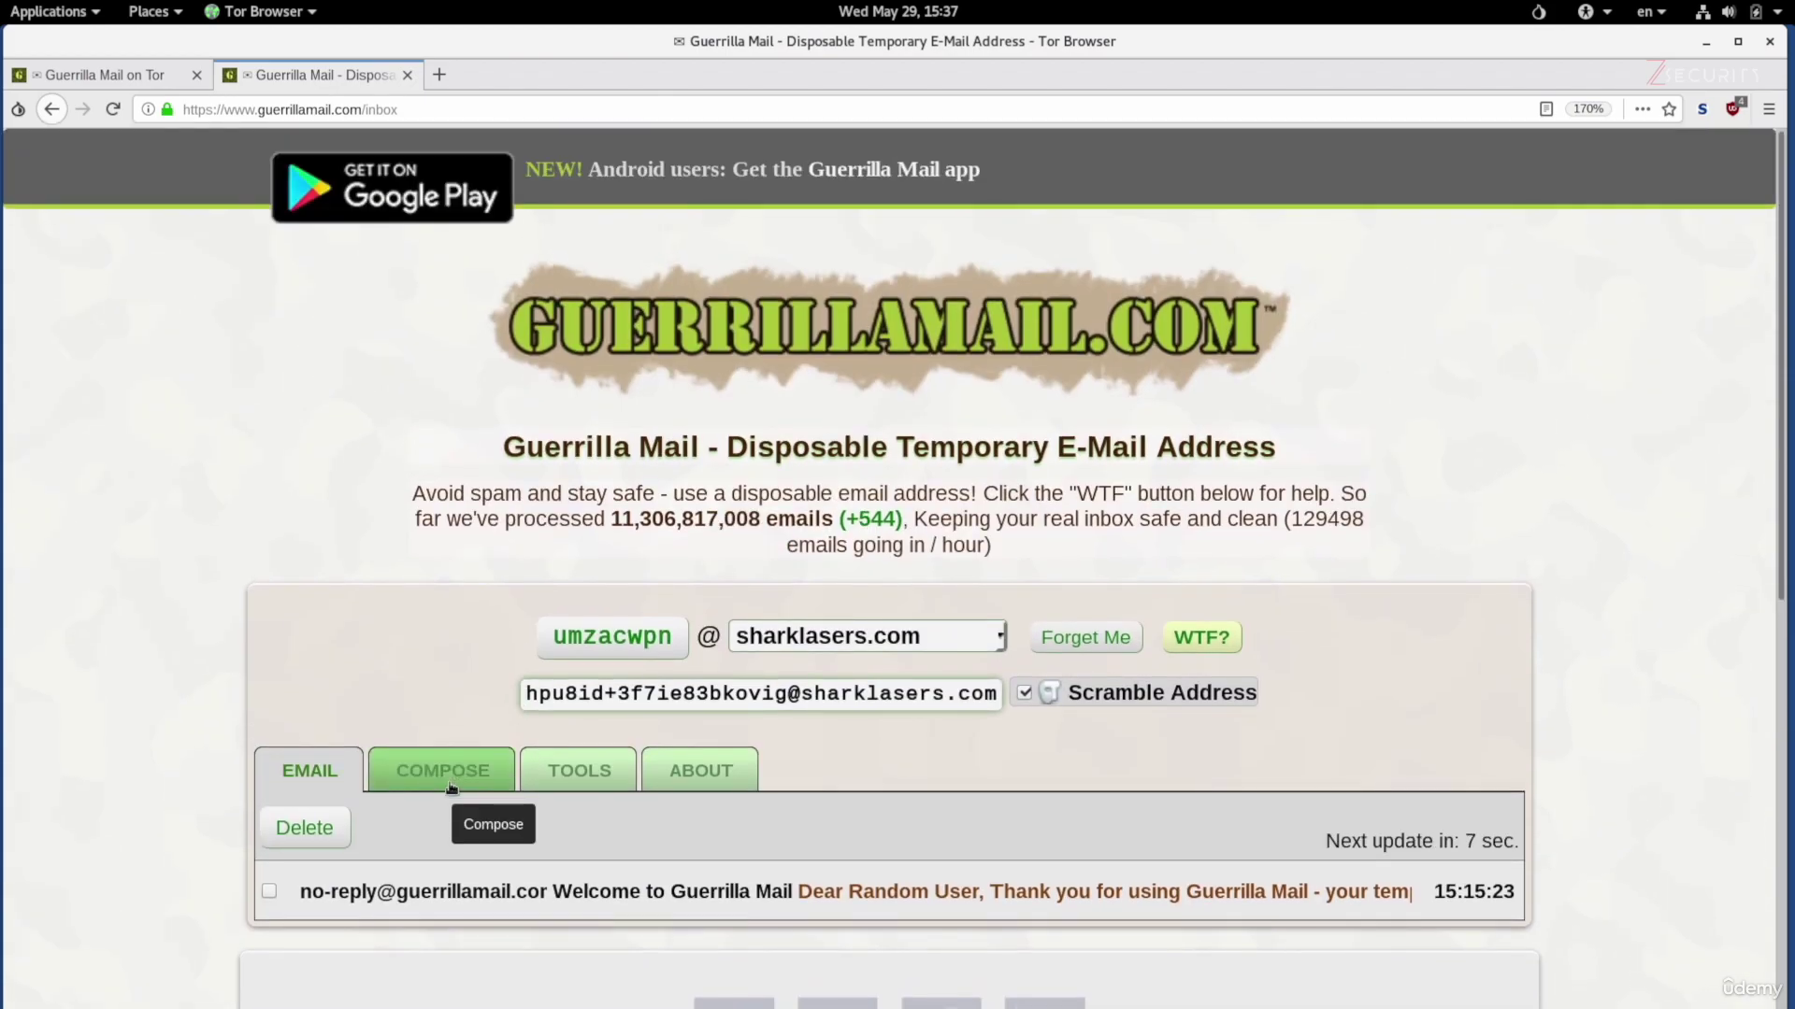
{"action": "left_click", "coordinate": [117, 78]}
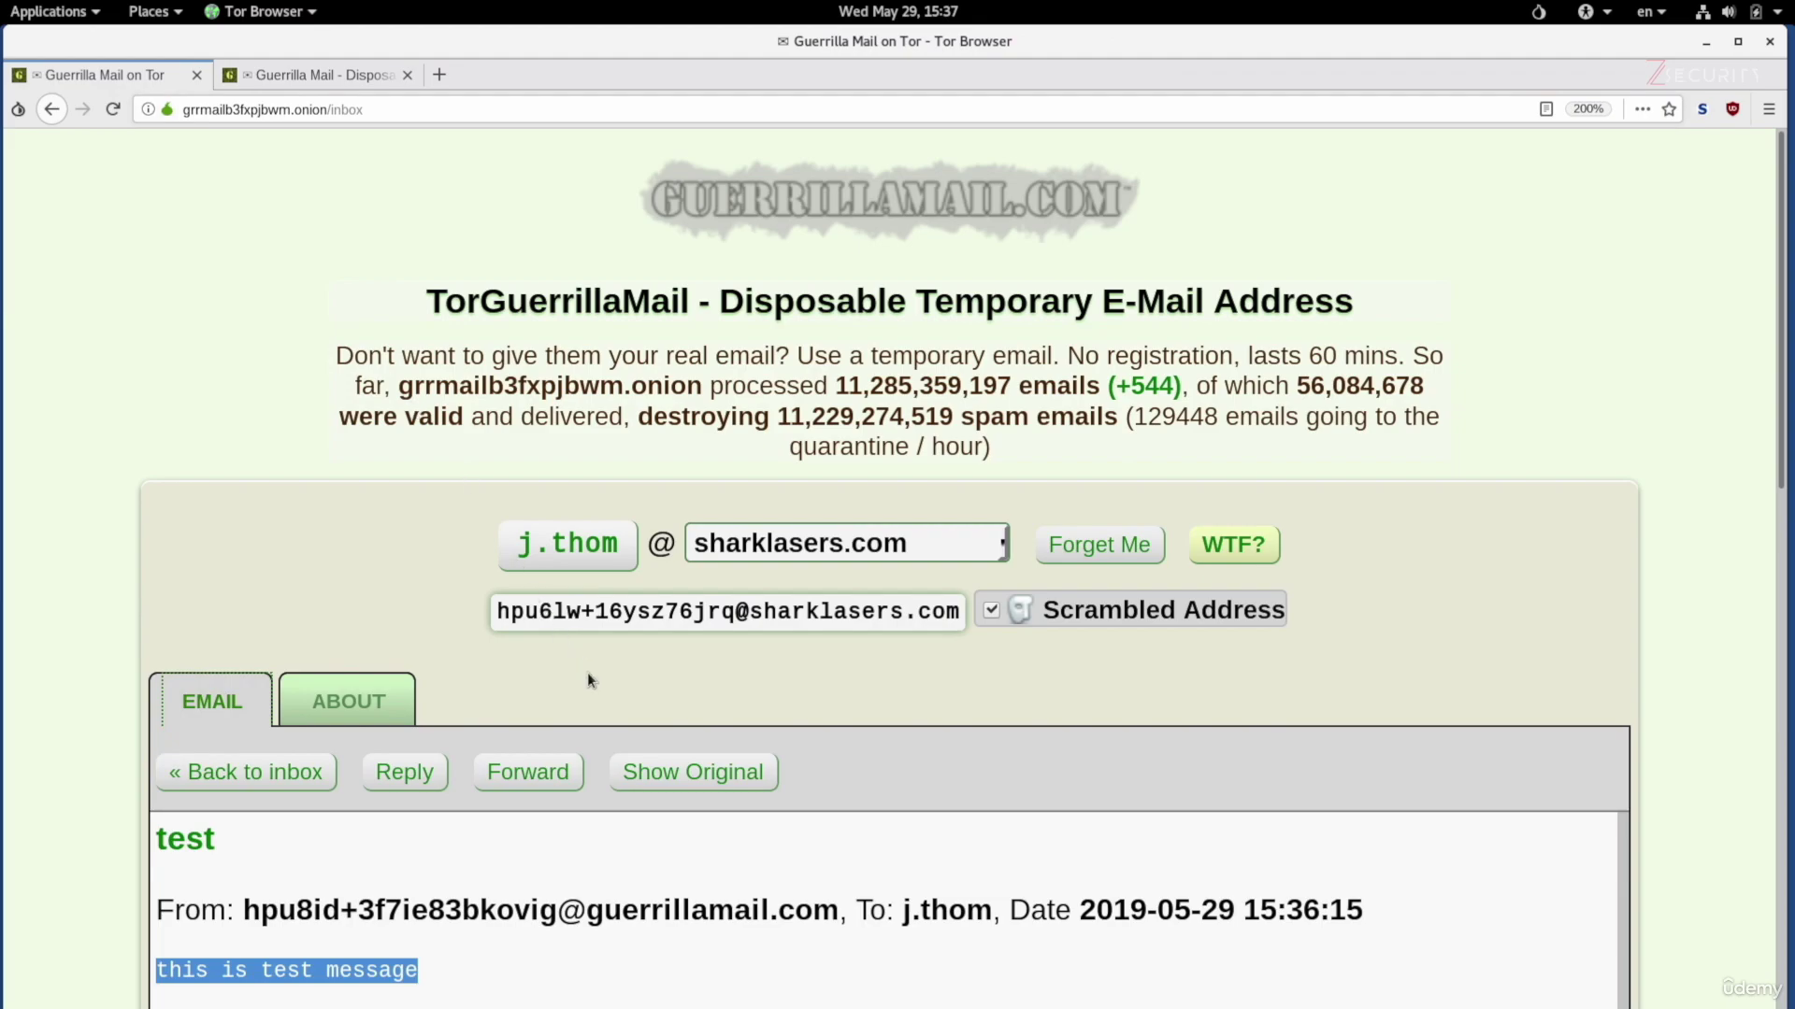
{"action": "left_click", "coordinate": [422, 772]}
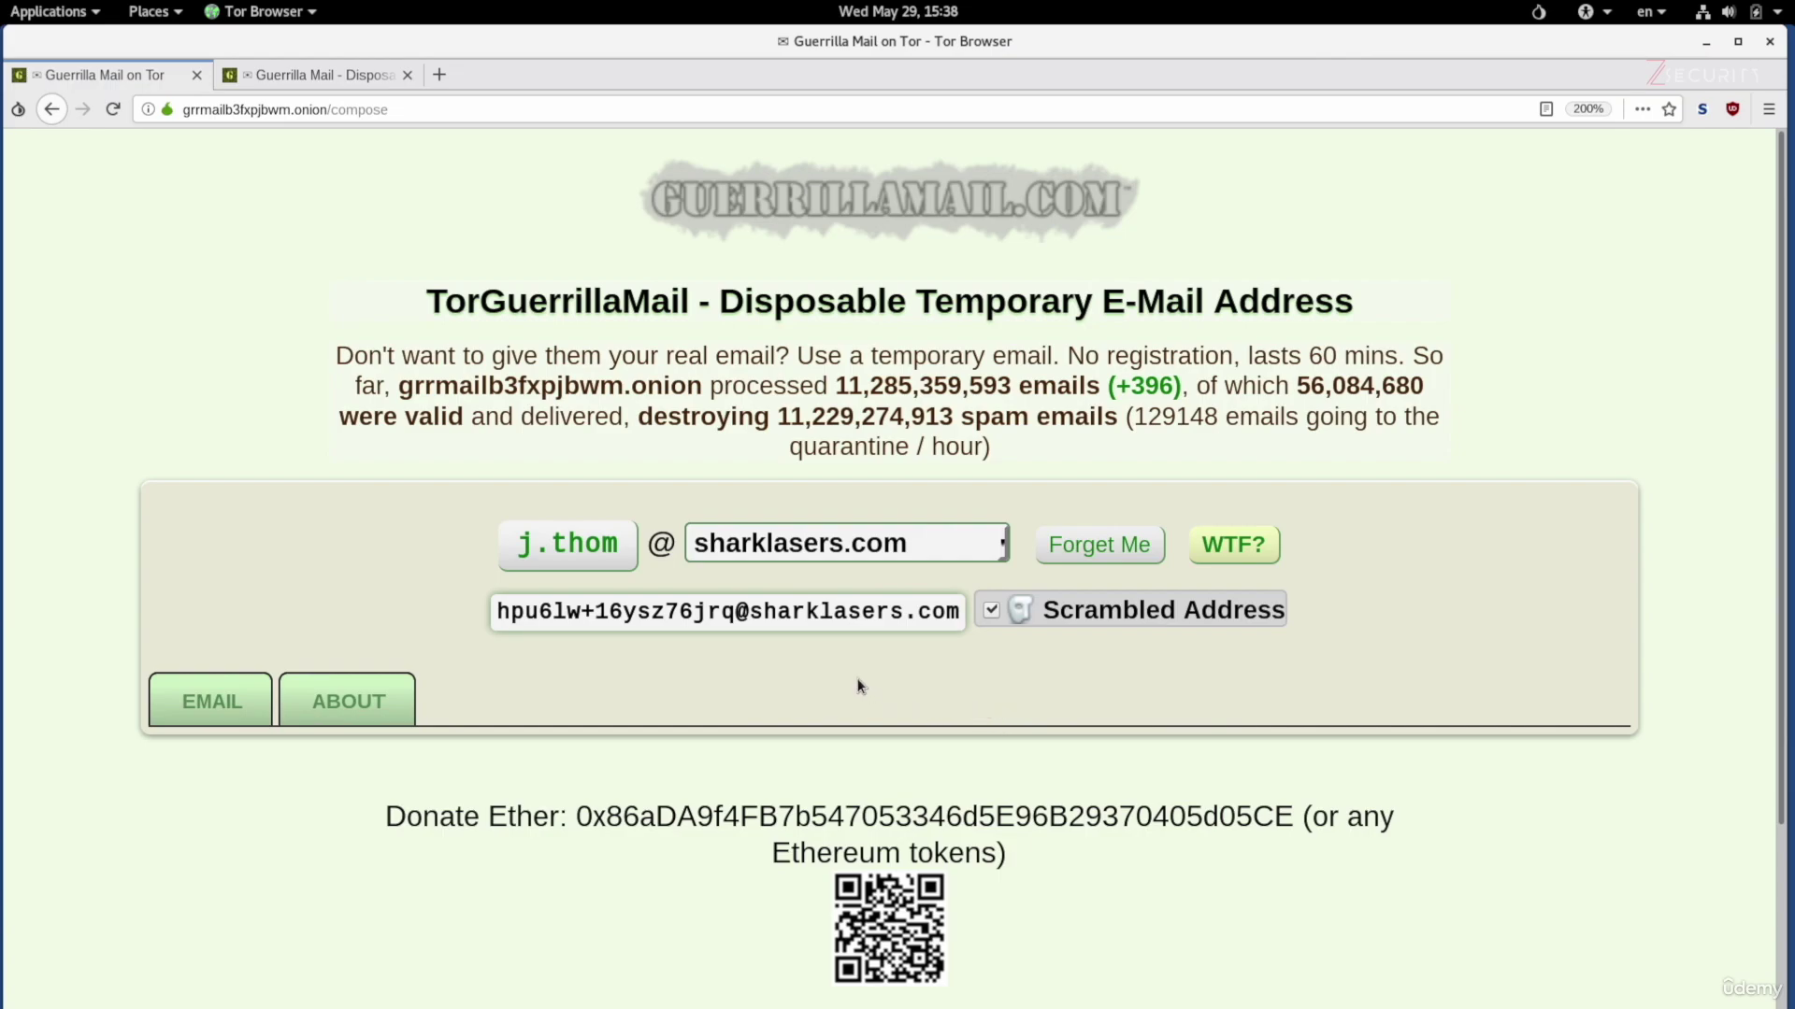
{"action": "left_click", "coordinate": [301, 73]}
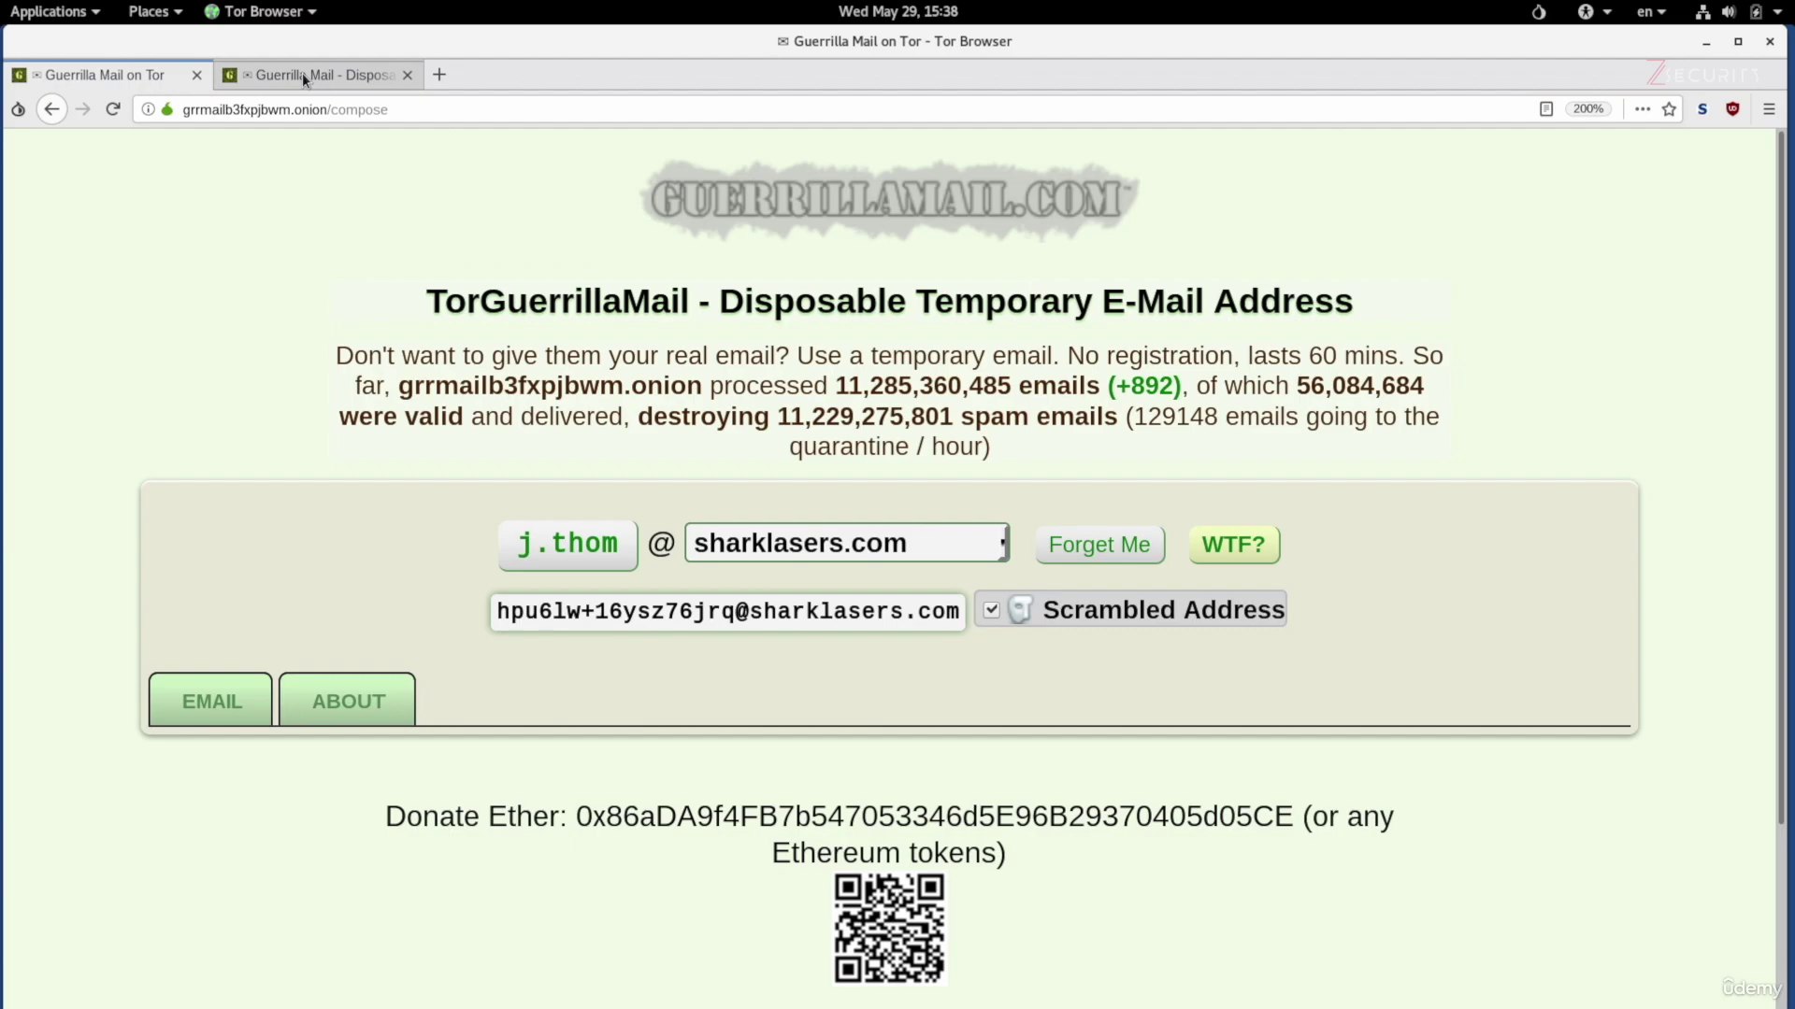